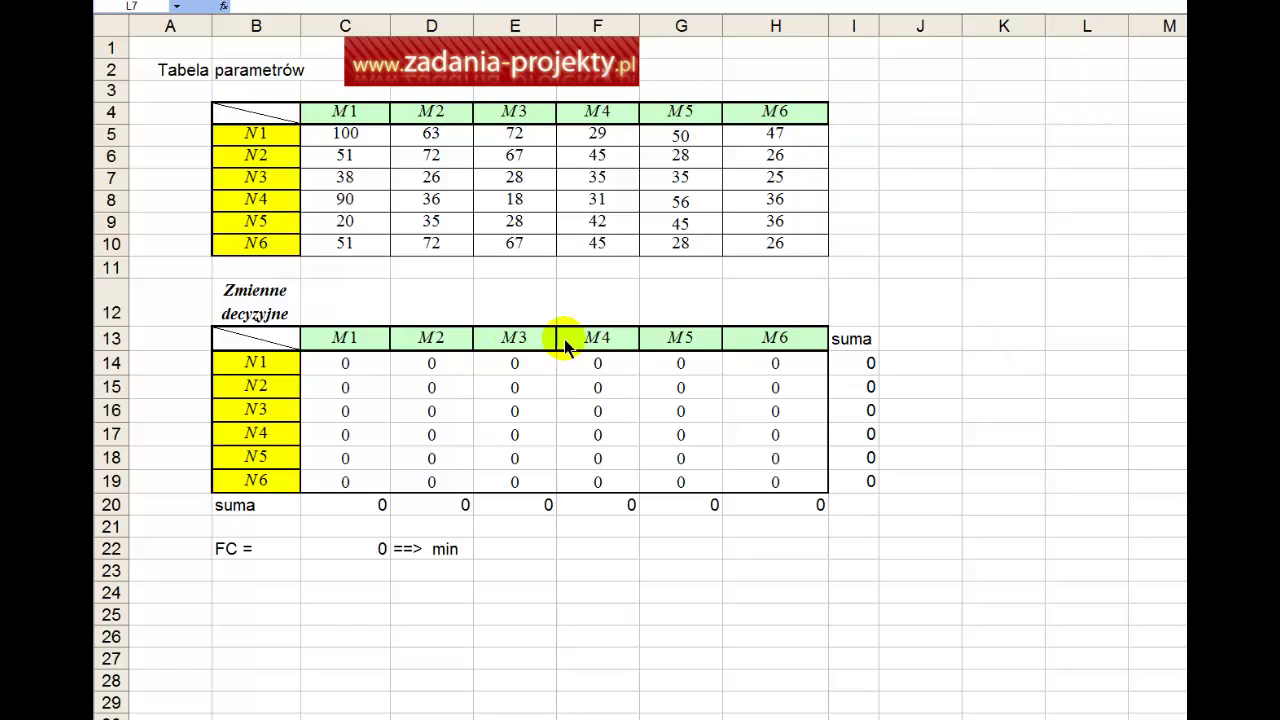
# Examine the parameter table, the decision variable table C14:H19 with its headings and sums, and the objective function formula in C22
pyautogui.moveTo(346, 135); pyautogui.dragTo(745, 241)
pyautogui.moveTo(255, 135); pyautogui.dragTo(262, 248)
pyautogui.moveTo(328, 118); pyautogui.dragTo(778, 118)
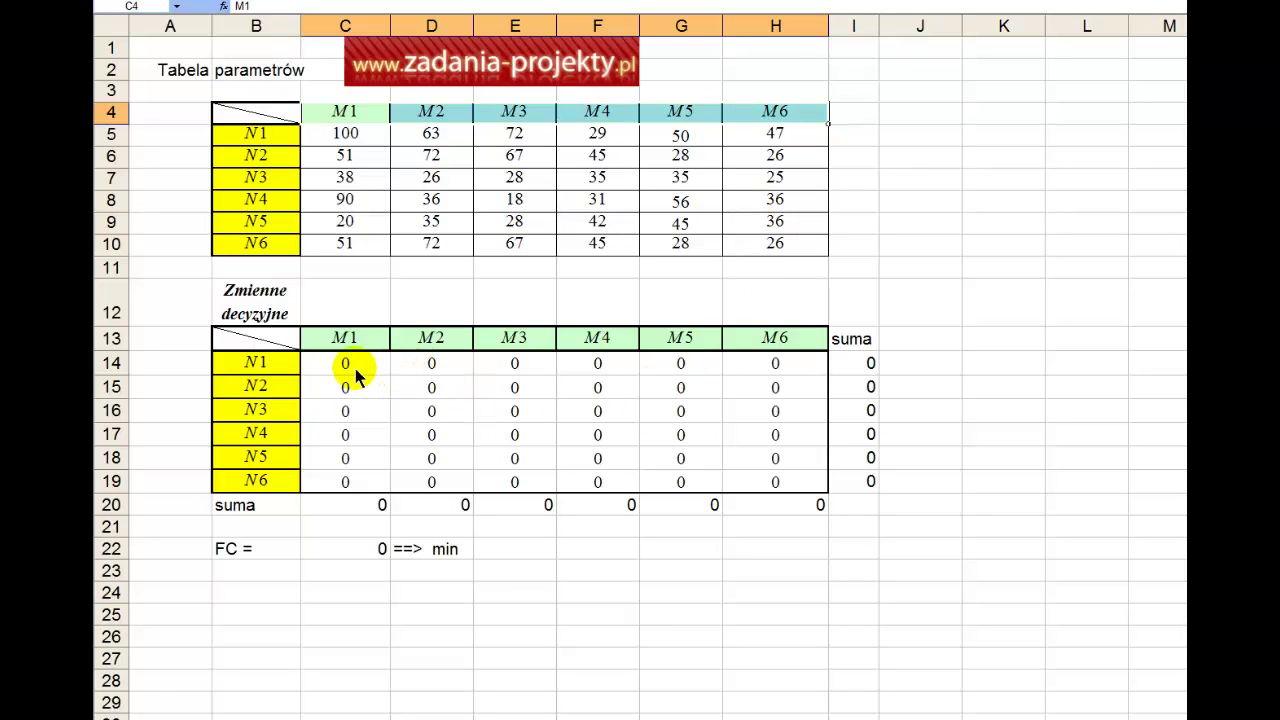
pyautogui.moveTo(355, 368); pyautogui.dragTo(760, 482)
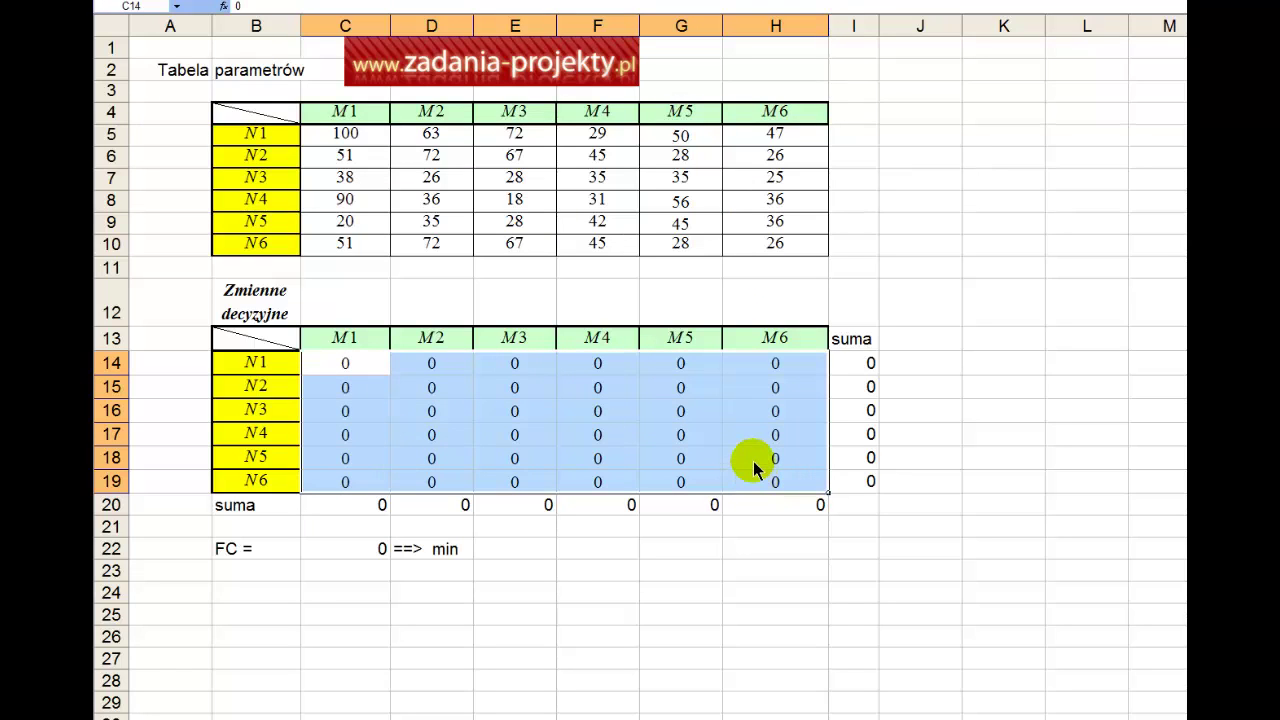
pyautogui.click(234, 548)
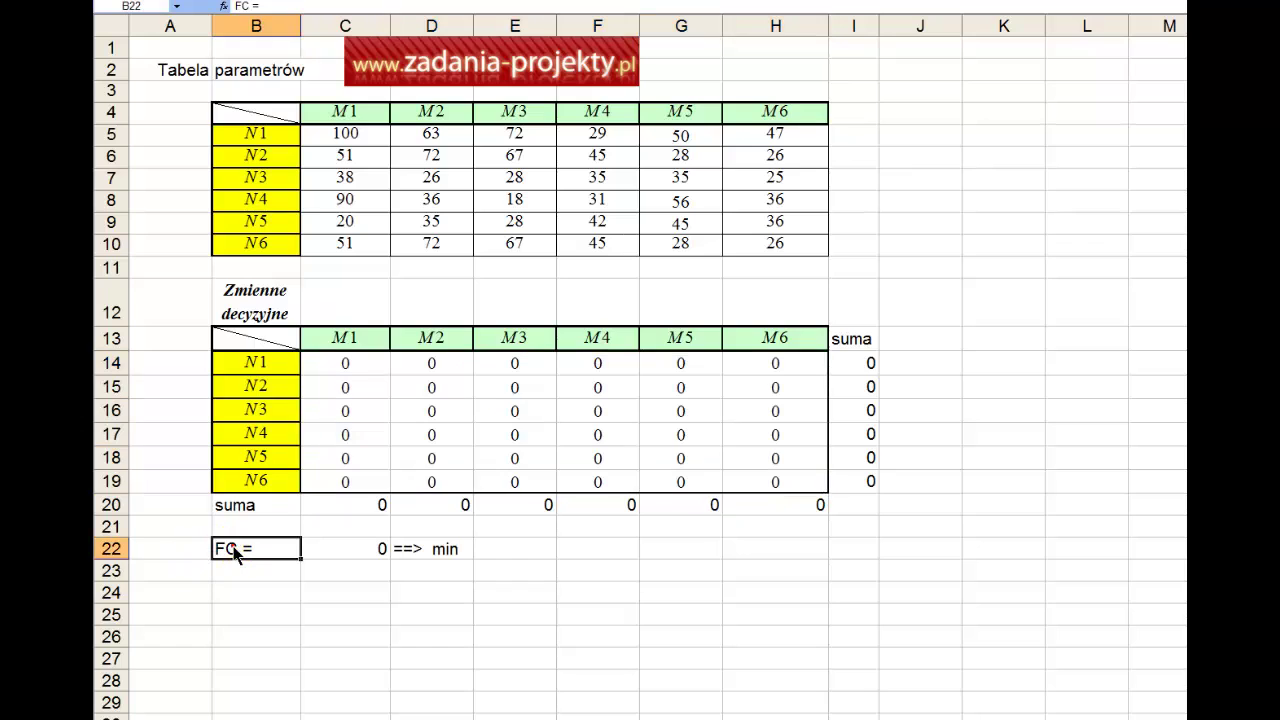
pyautogui.doubleClick(336, 548)
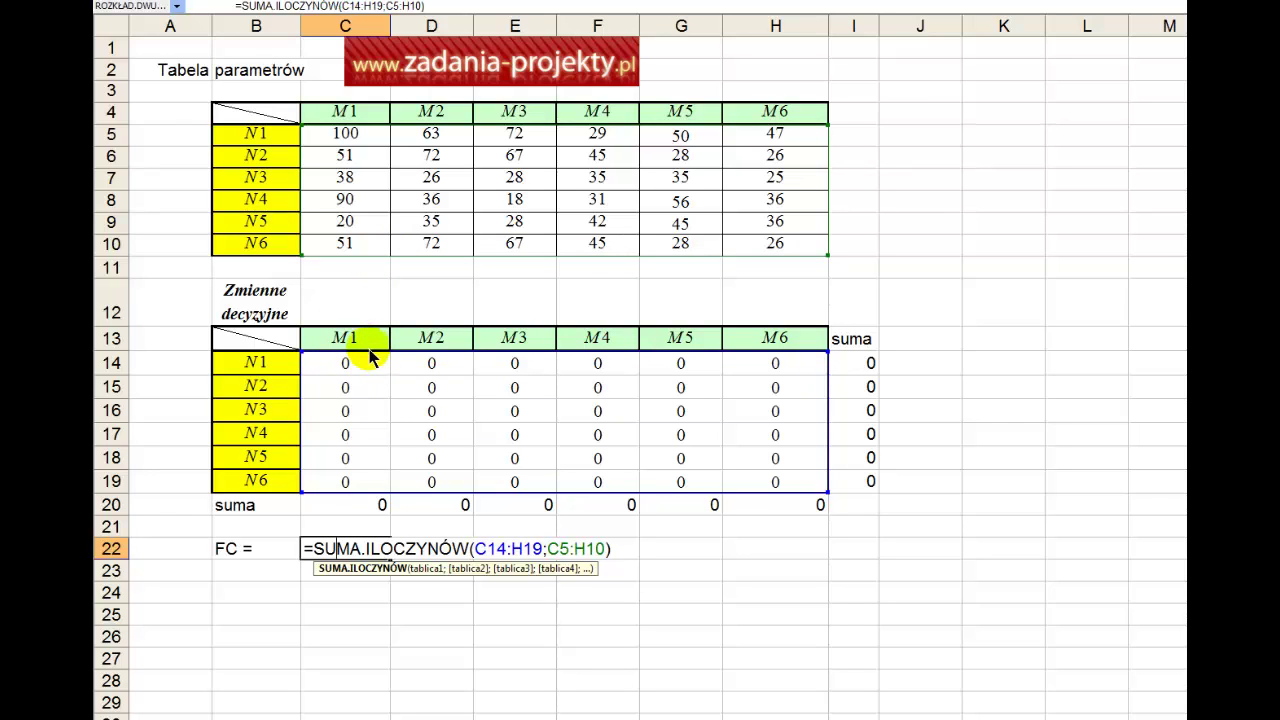
pyautogui.hotkey('ctrl', 'Return')
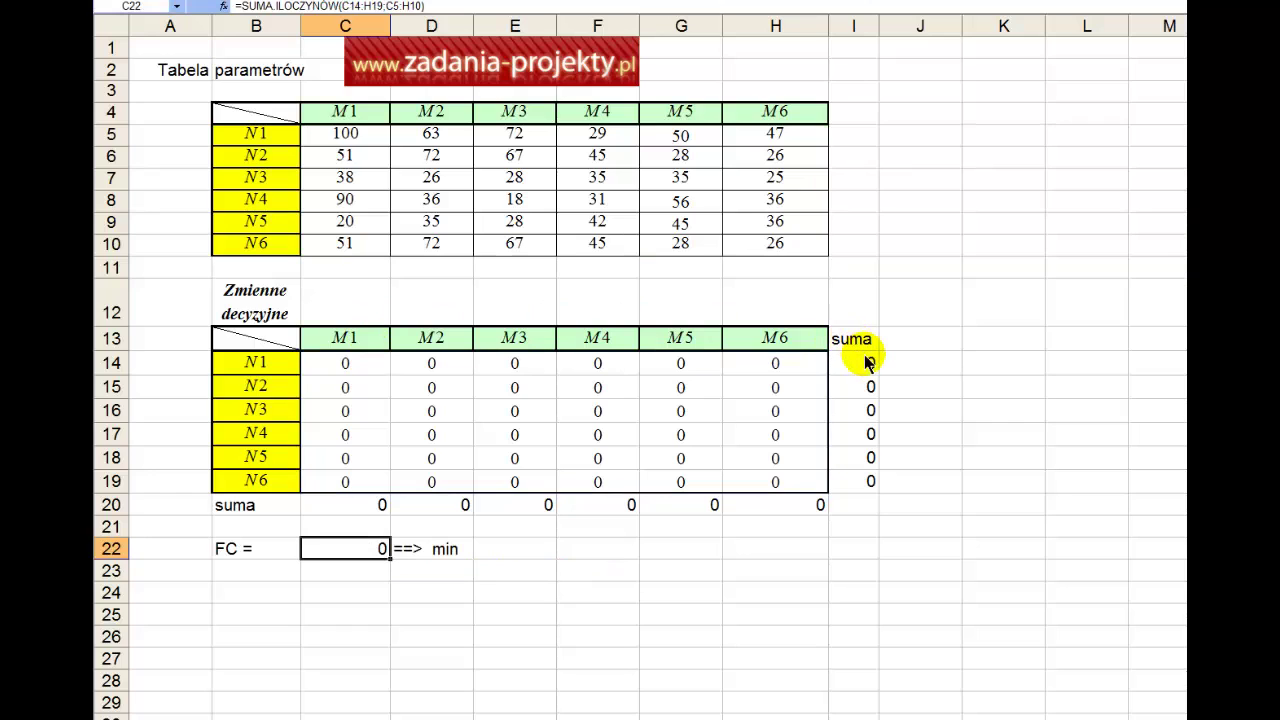
pyautogui.moveTo(277, 366); pyautogui.dragTo(277, 482)
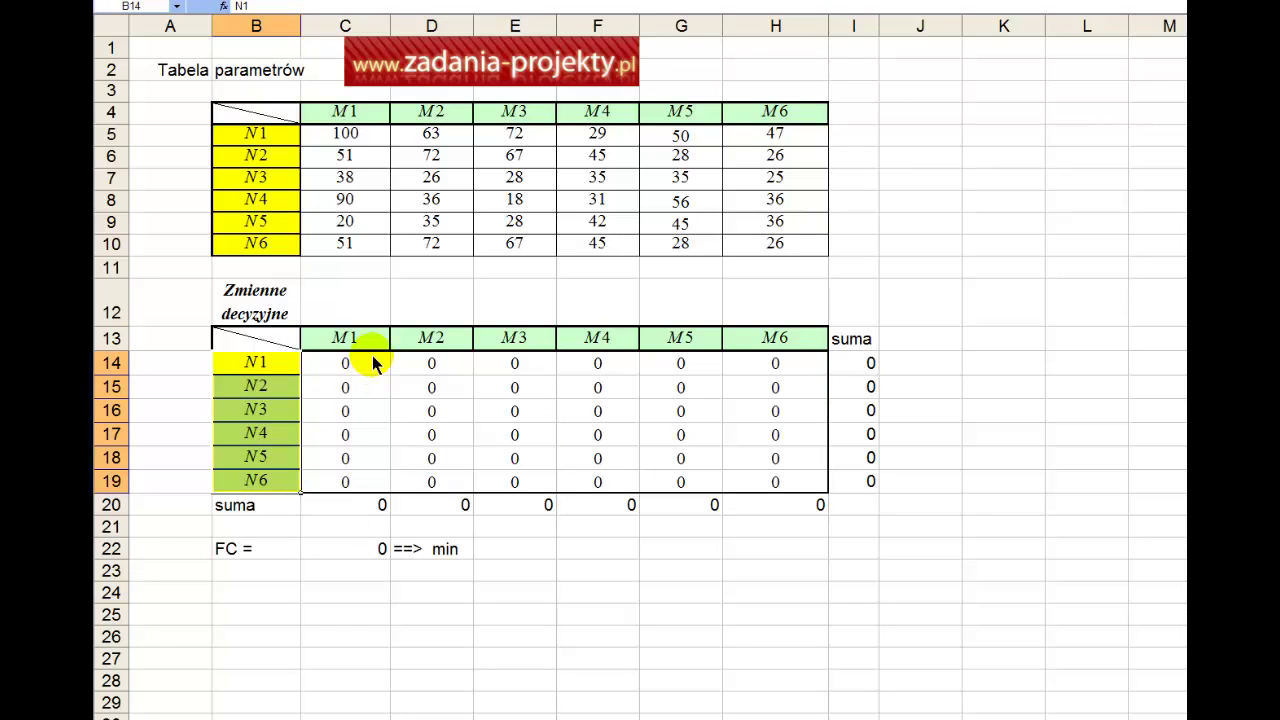
pyautogui.moveTo(371, 346); pyautogui.dragTo(760, 337)
pyautogui.moveTo(755, 505); pyautogui.dragTo(323, 508)
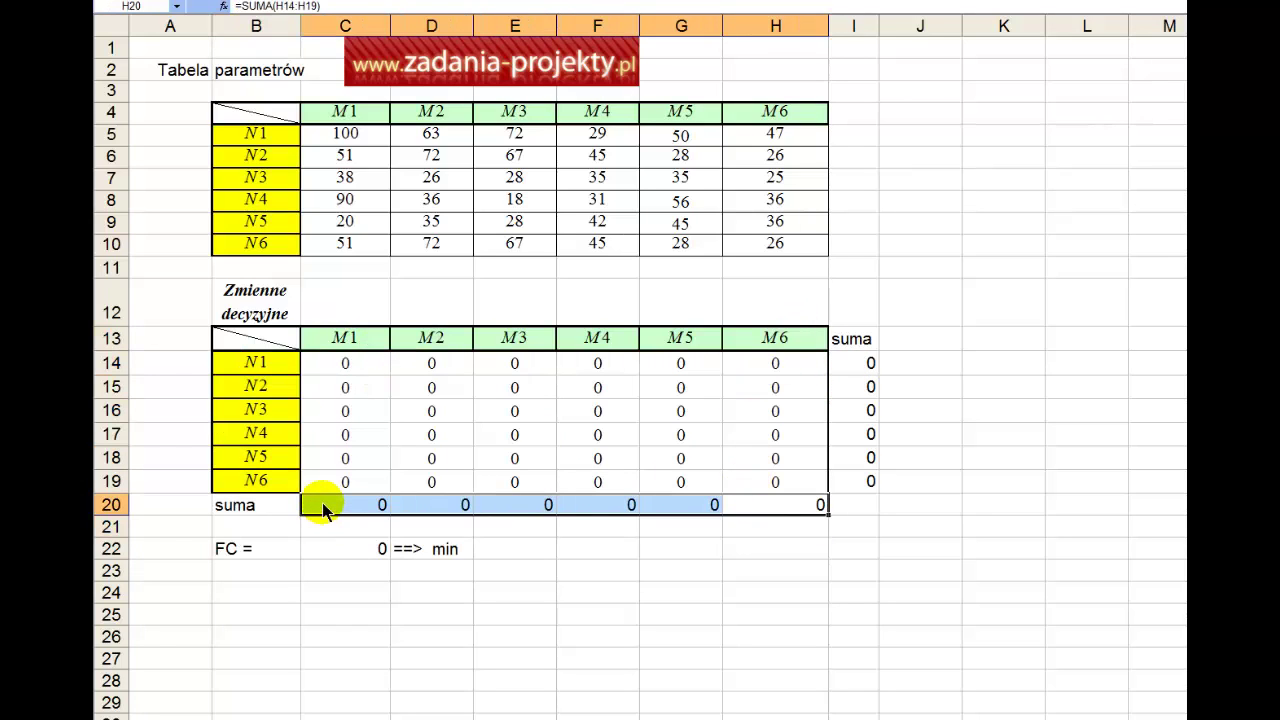
pyautogui.click(322, 390)
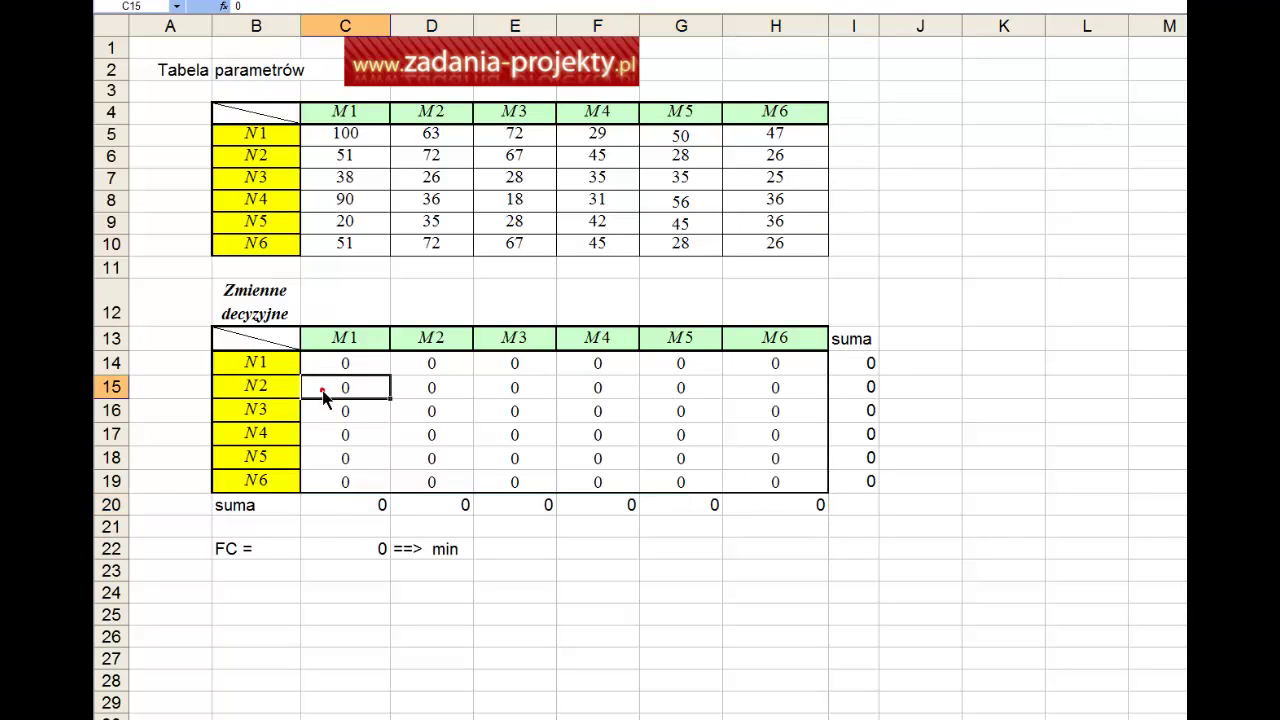
# Check the N1 row sum formula in I14 and fill it down to I19, keeping the Windows colour scheme without further prompts
pyautogui.doubleClick(857, 366)
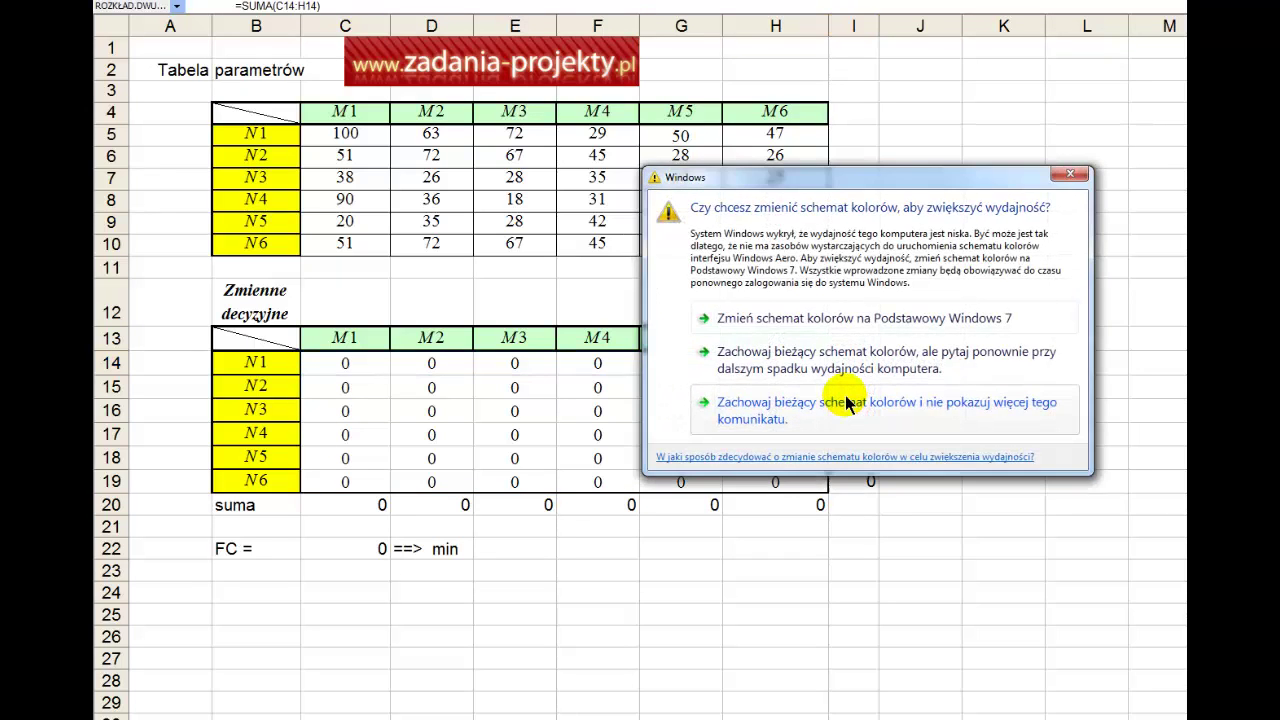
pyautogui.click(853, 407)
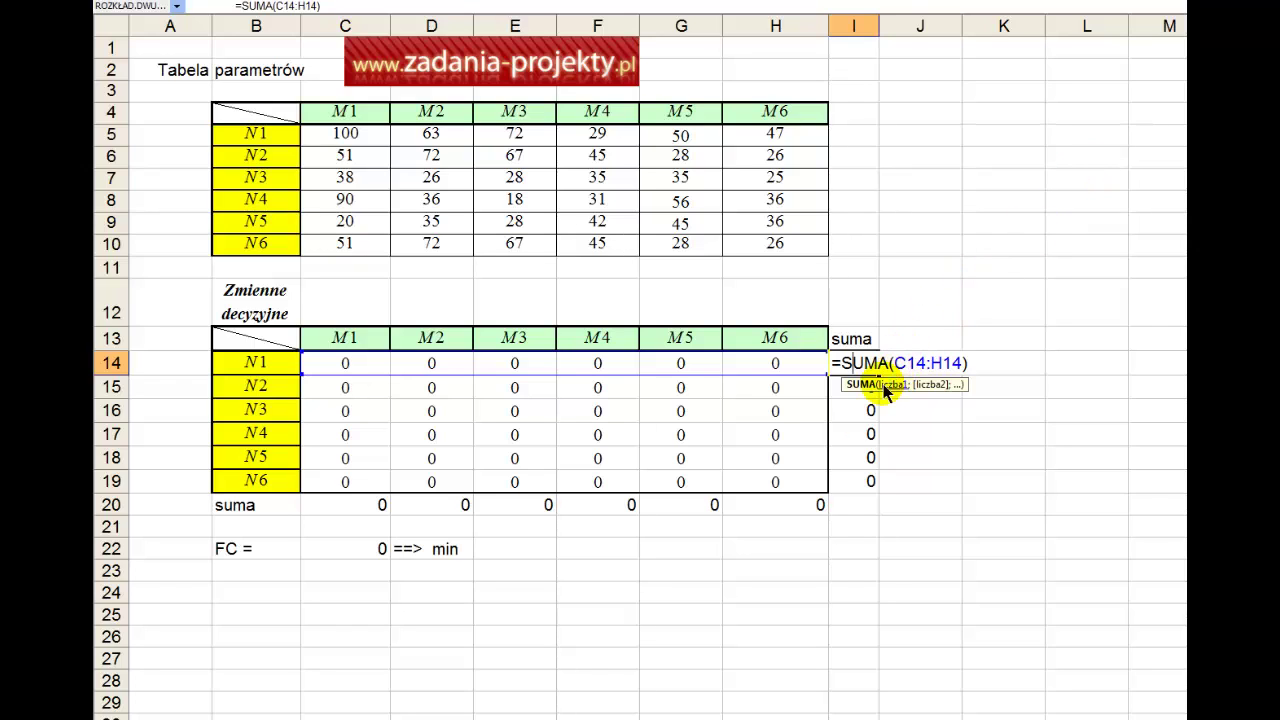
pyautogui.press('Return')
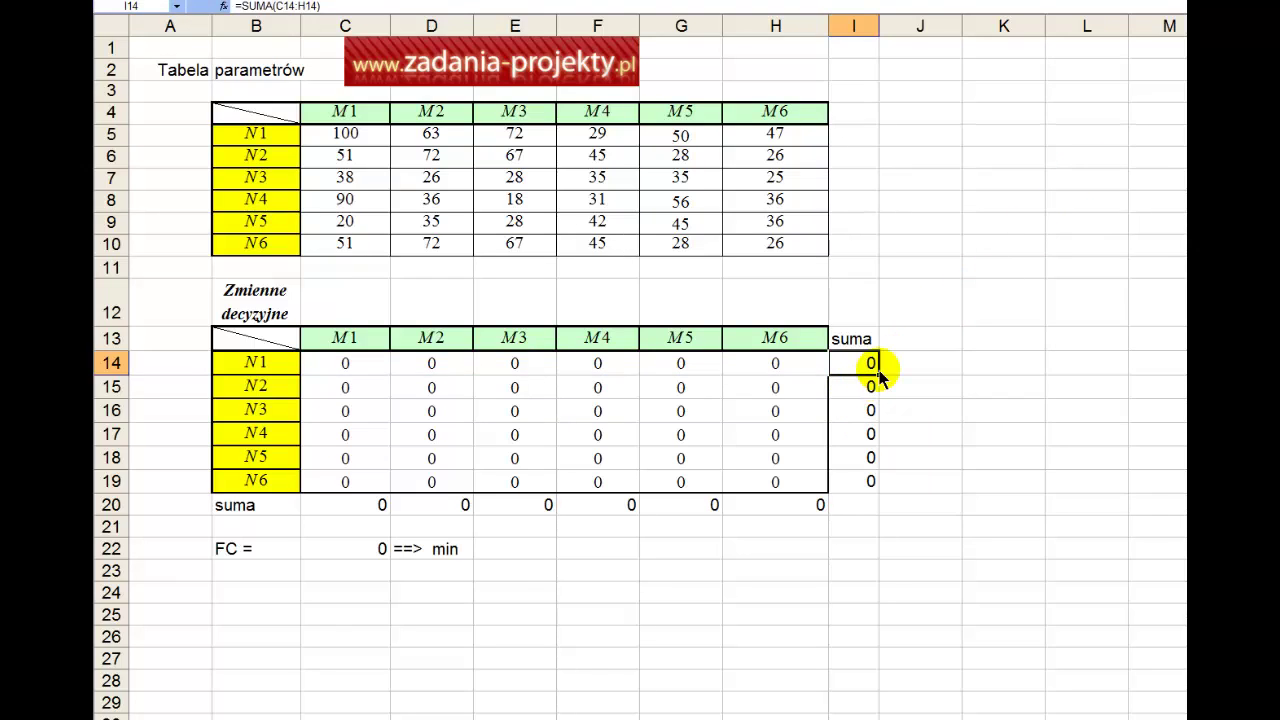
pyautogui.doubleClick(866, 368)
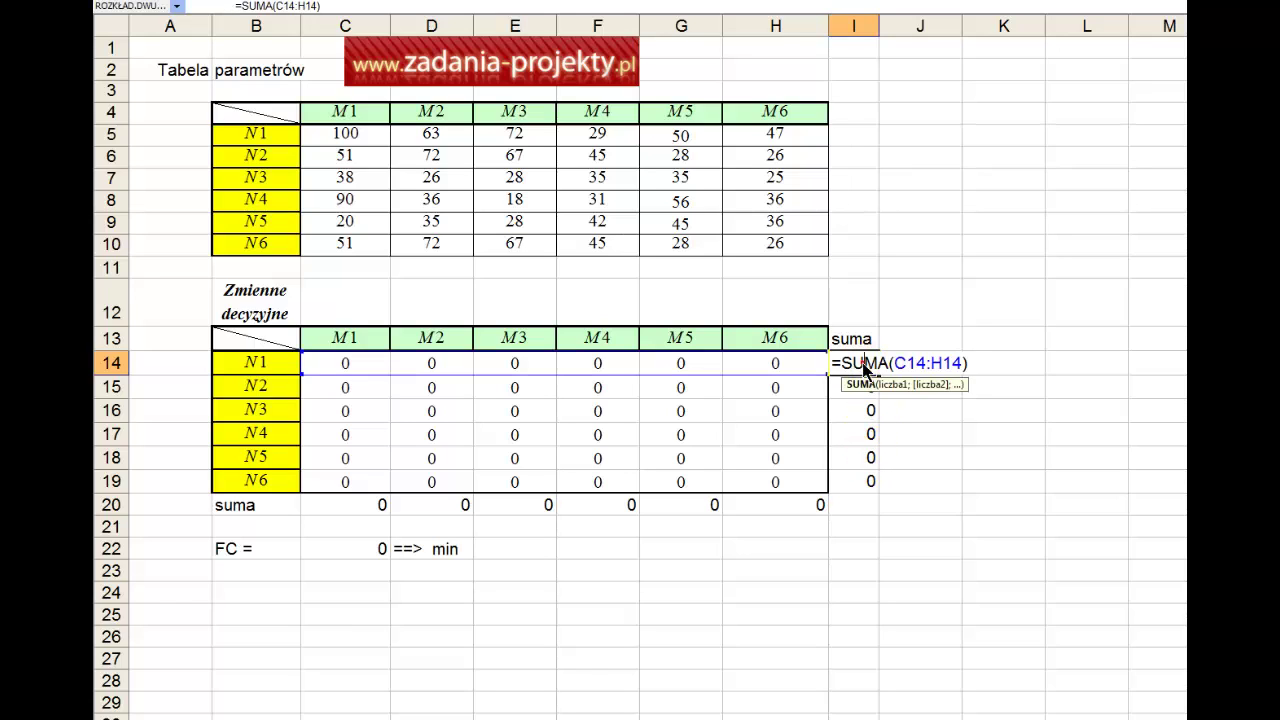
pyautogui.press('Escape')
pyautogui.moveTo(876, 382); pyautogui.dragTo(874, 486)
# Check the M1 column sum formula =SUMA(C14:C19) in C20 and fill it across to H20
pyautogui.click(372, 505)
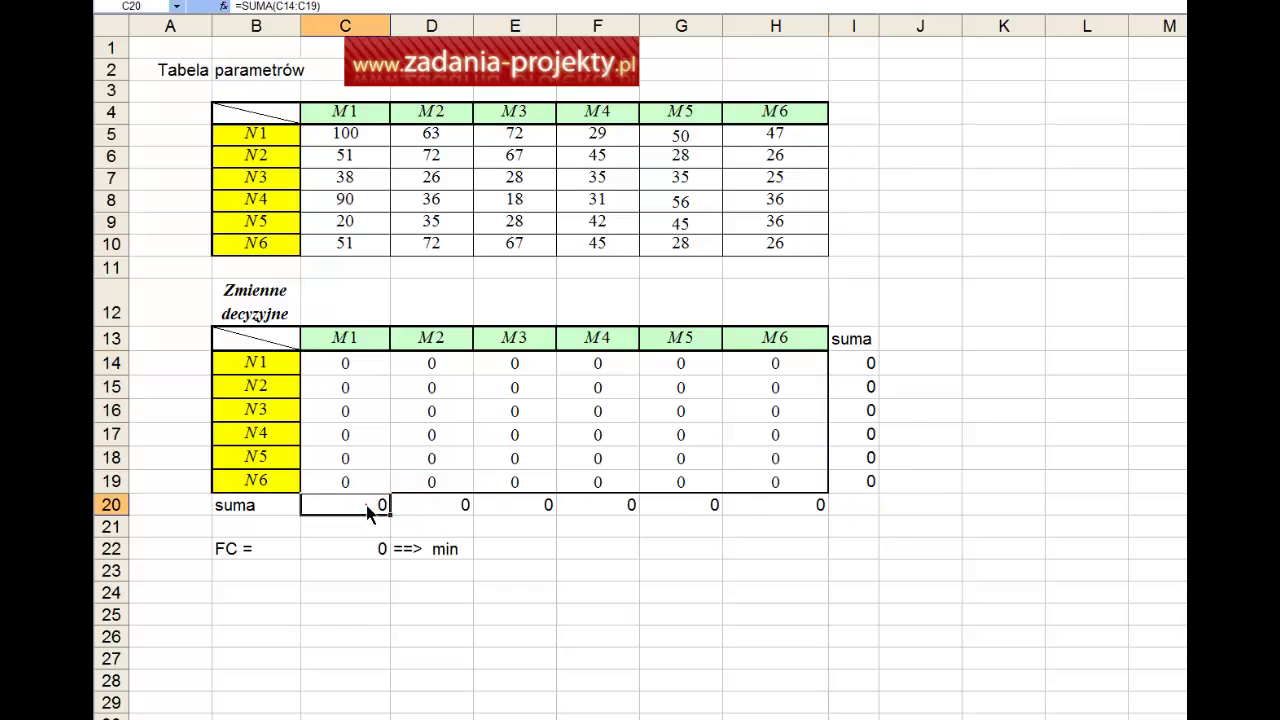
pyautogui.hotkey('alt', '=')
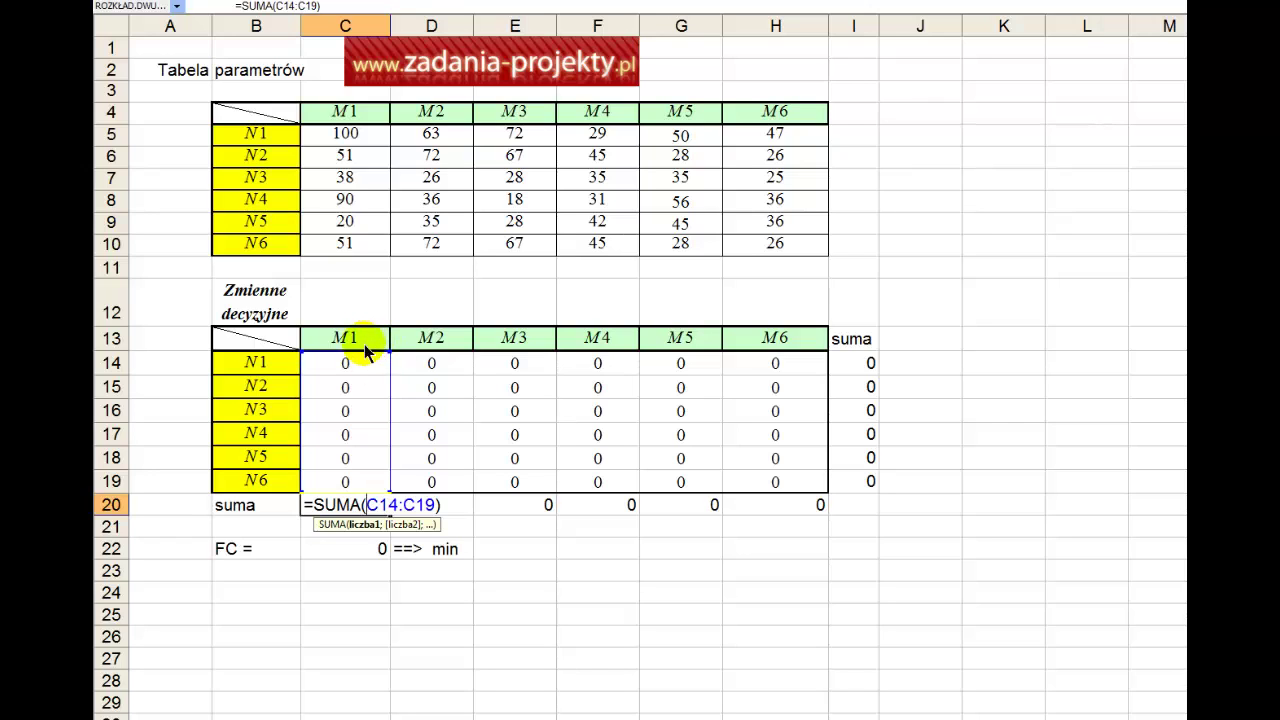
pyautogui.hotkey('ctrl', 'Return')
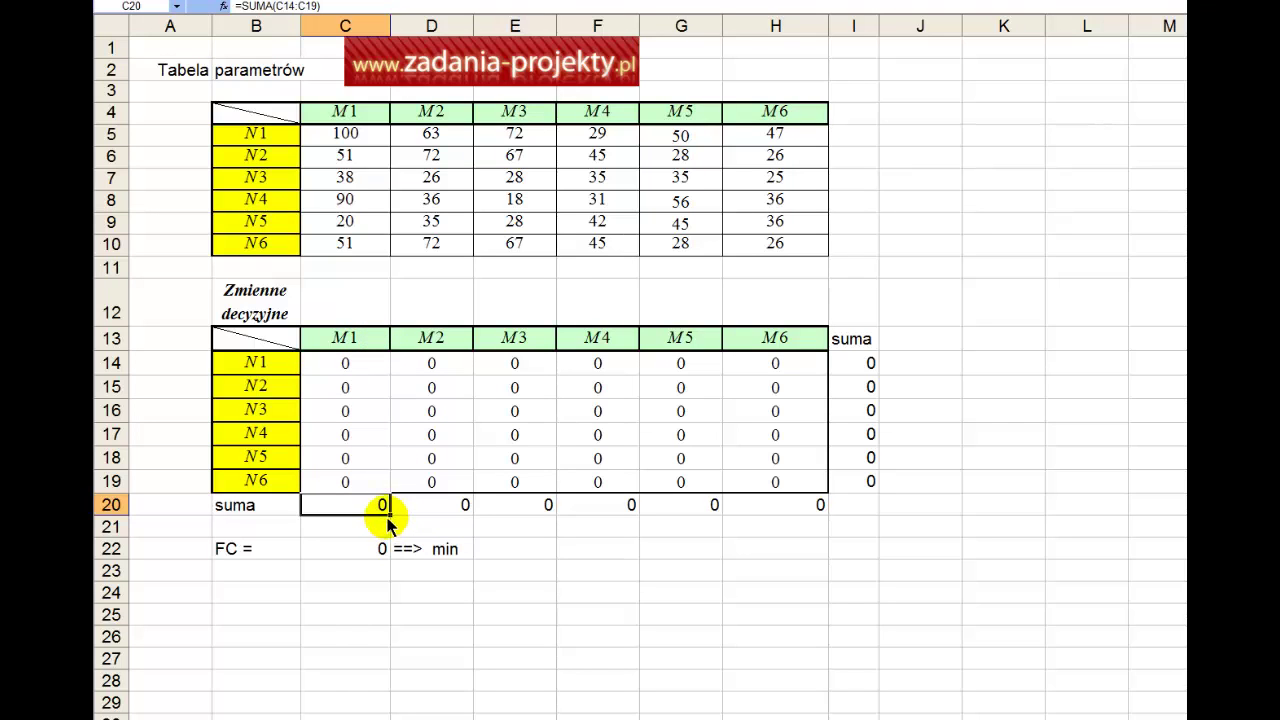
pyautogui.moveTo(388, 515); pyautogui.dragTo(793, 523)
pyautogui.click(441, 505)
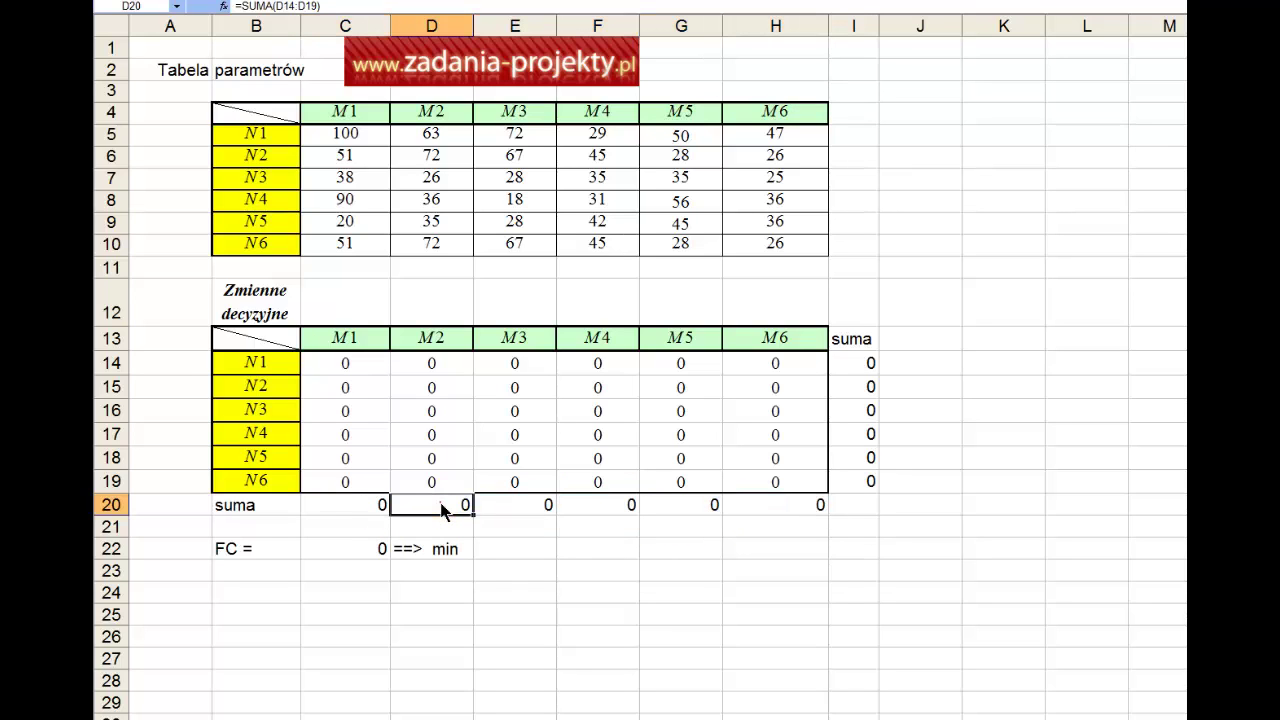
# Check which ranges the objective function formula in C22 multiplies together
pyautogui.click(325, 552)
pyautogui.doubleClick(322, 550)
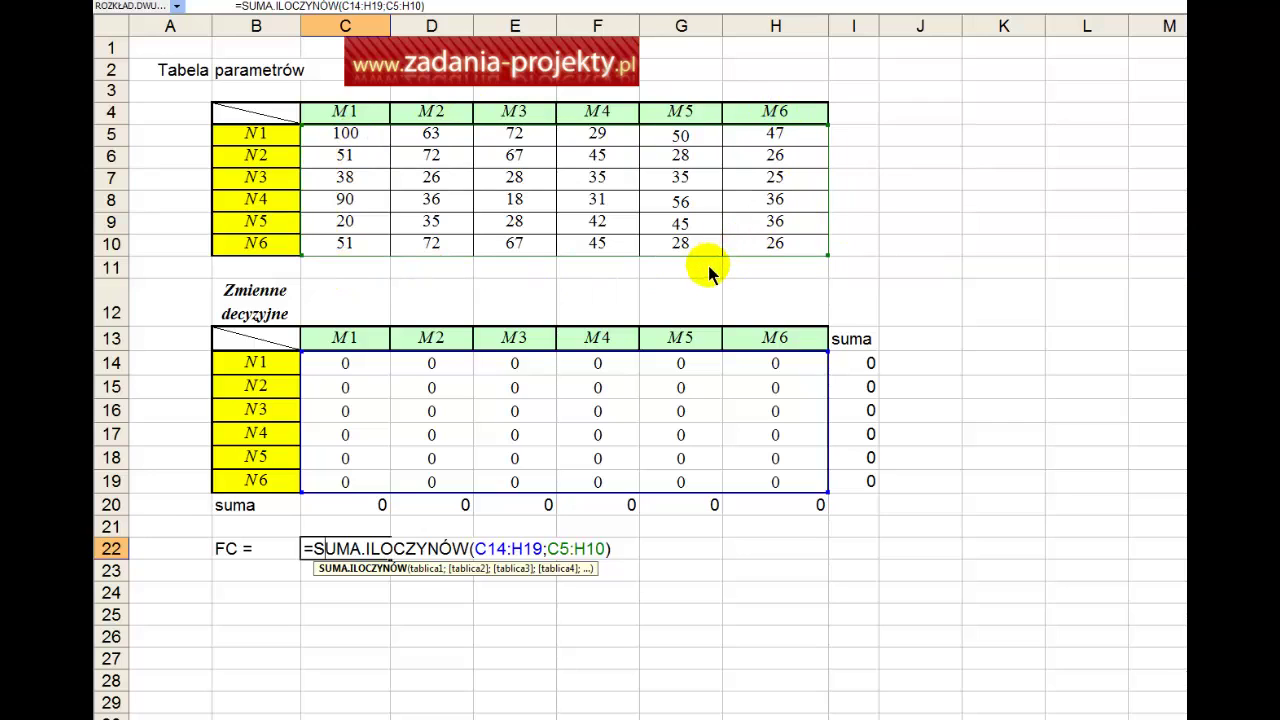
pyautogui.hotkey('ctrl', 'Return')
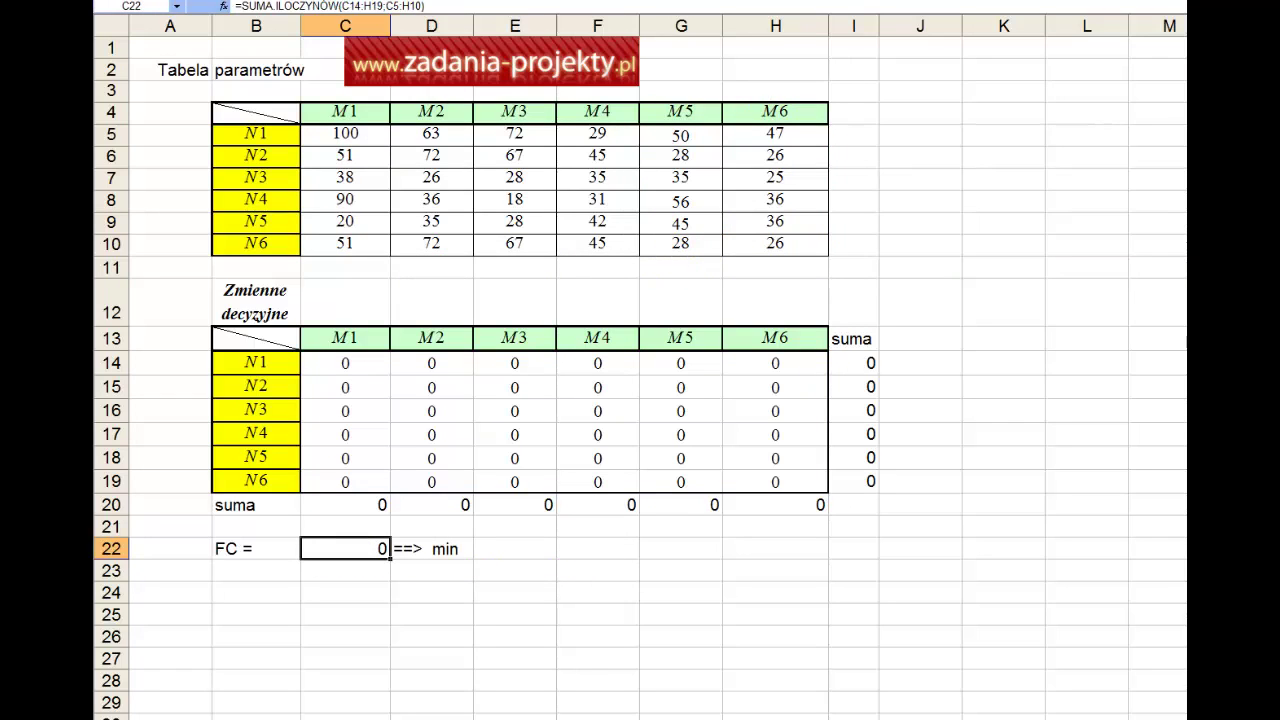
# Open Solver, set C22 as the target cell and choose Min as the optimisation goal
pyautogui.hotkey('alt', 'n')
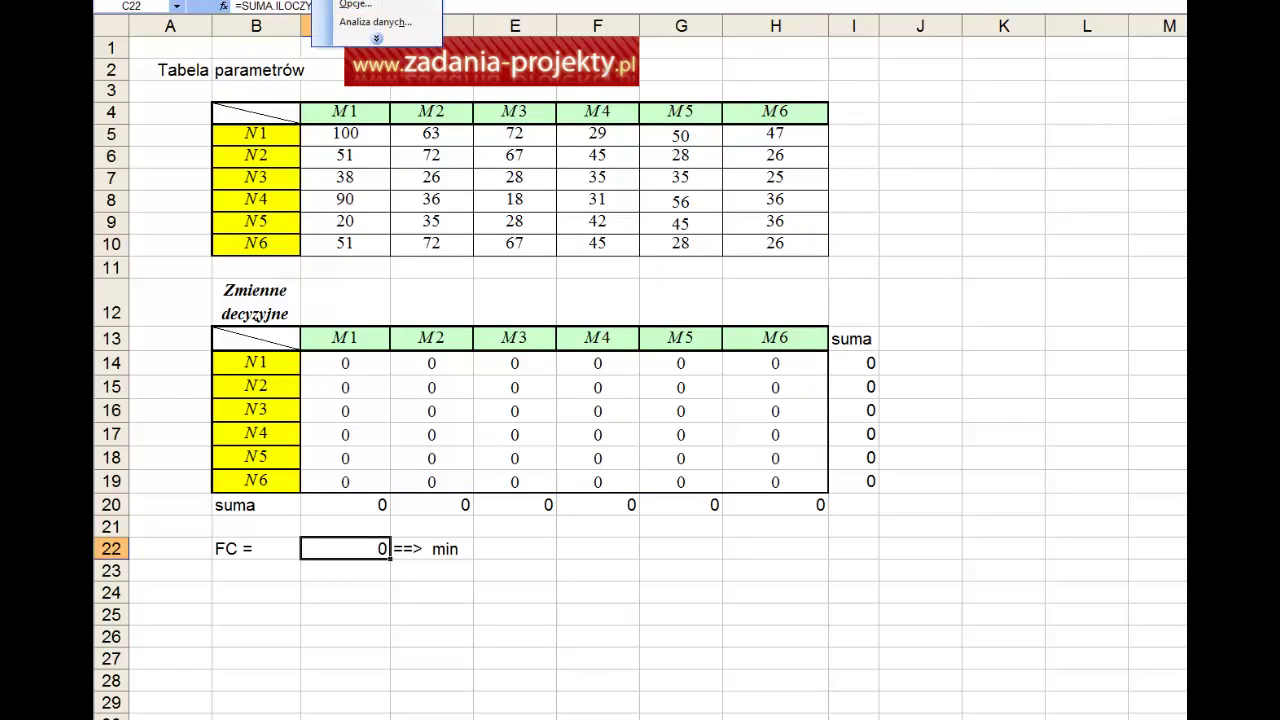
pyautogui.press('v')
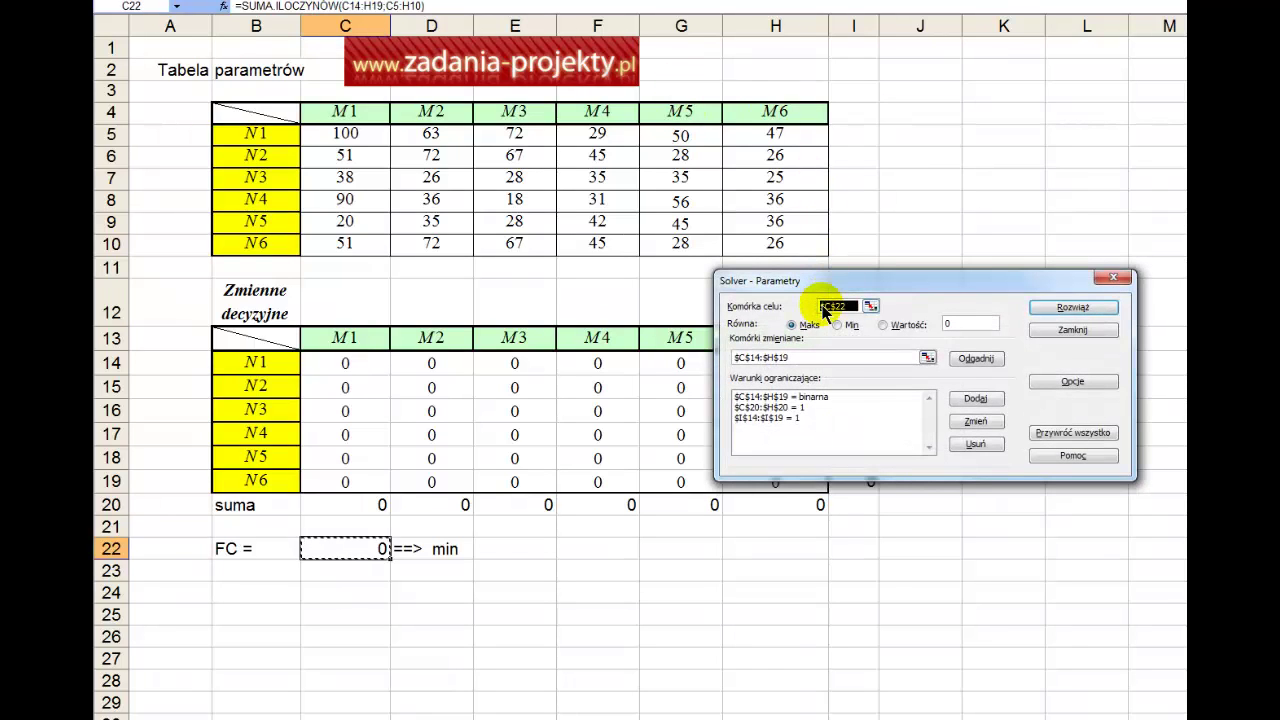
pyautogui.moveTo(849, 281); pyautogui.dragTo(622, 498)
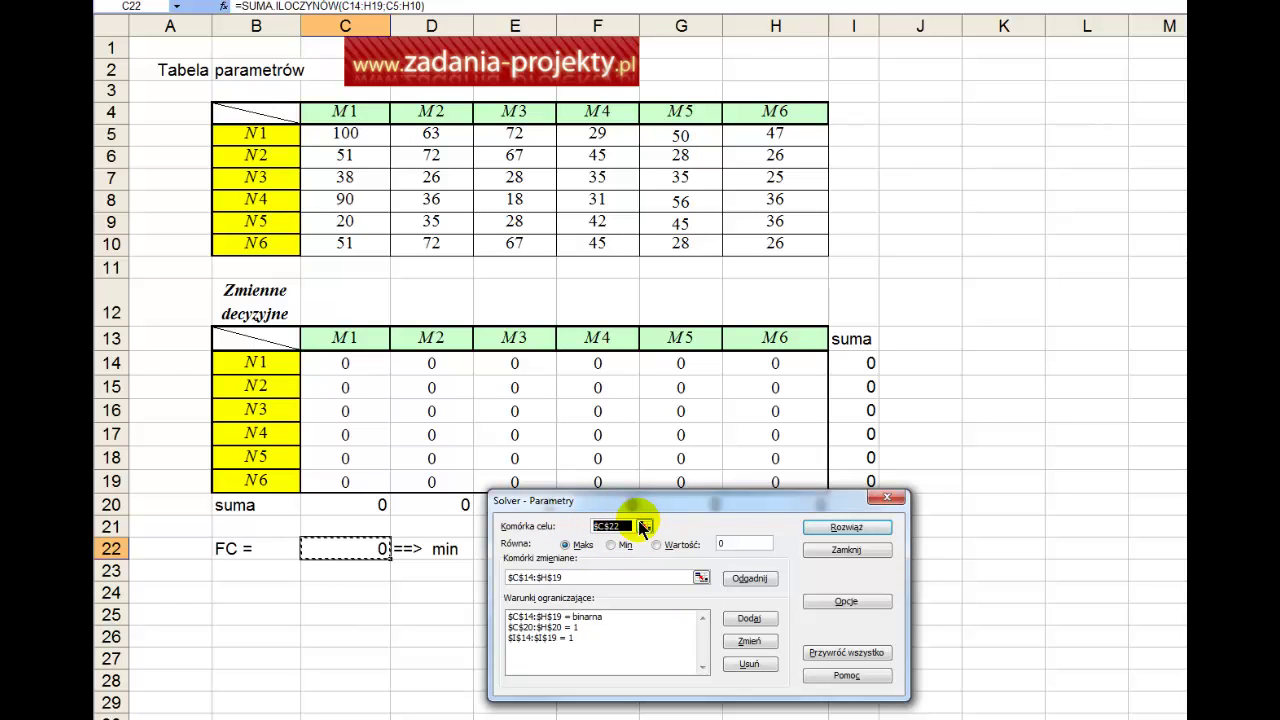
pyautogui.click(644, 526)
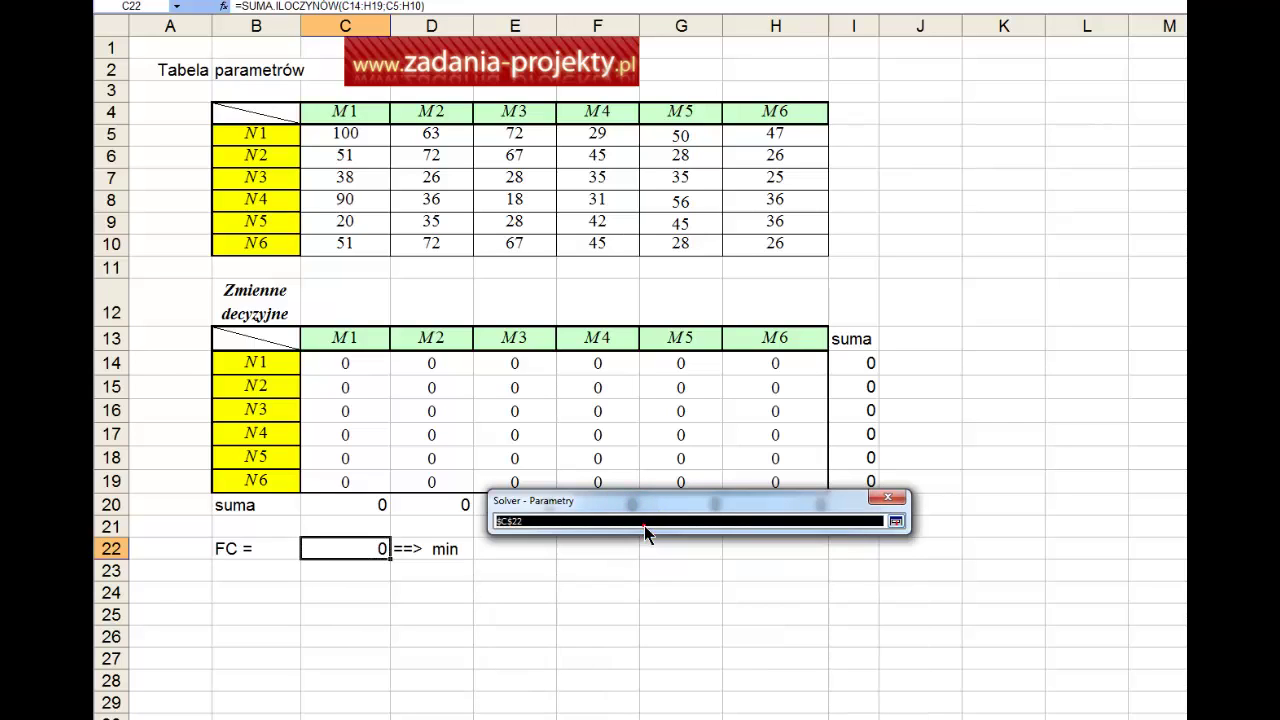
pyautogui.click(356, 550)
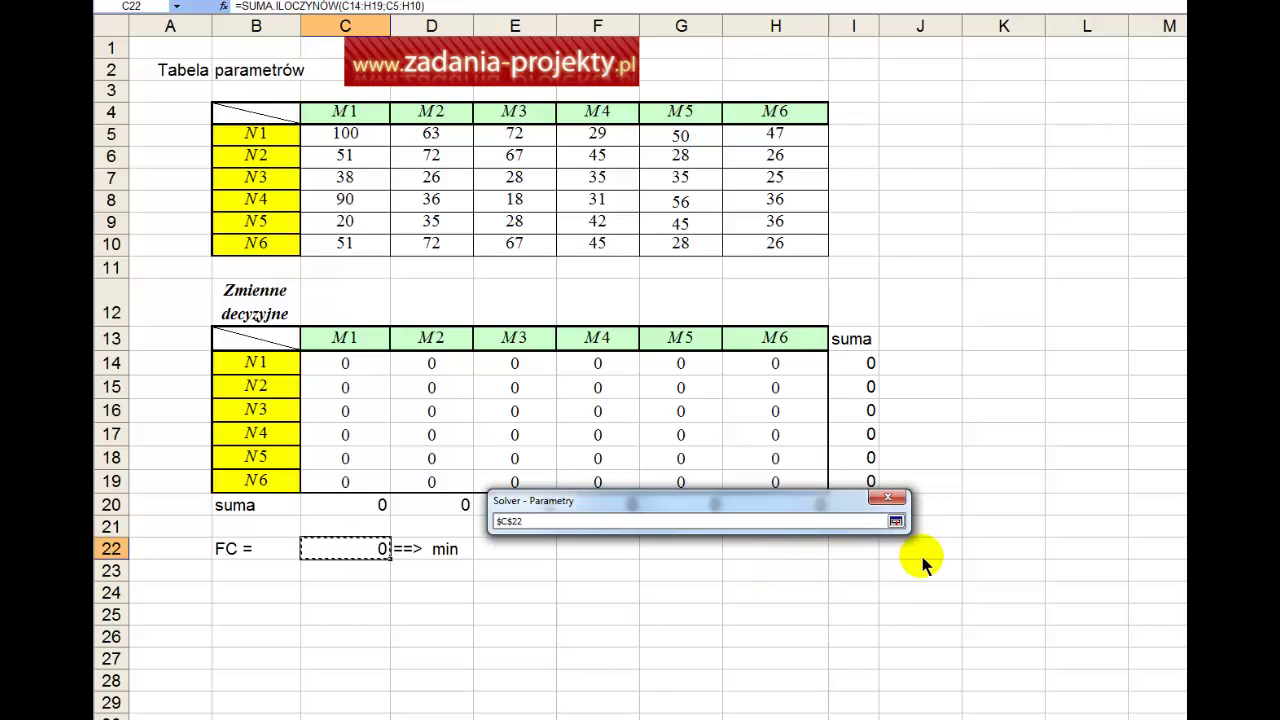
pyautogui.click(896, 522)
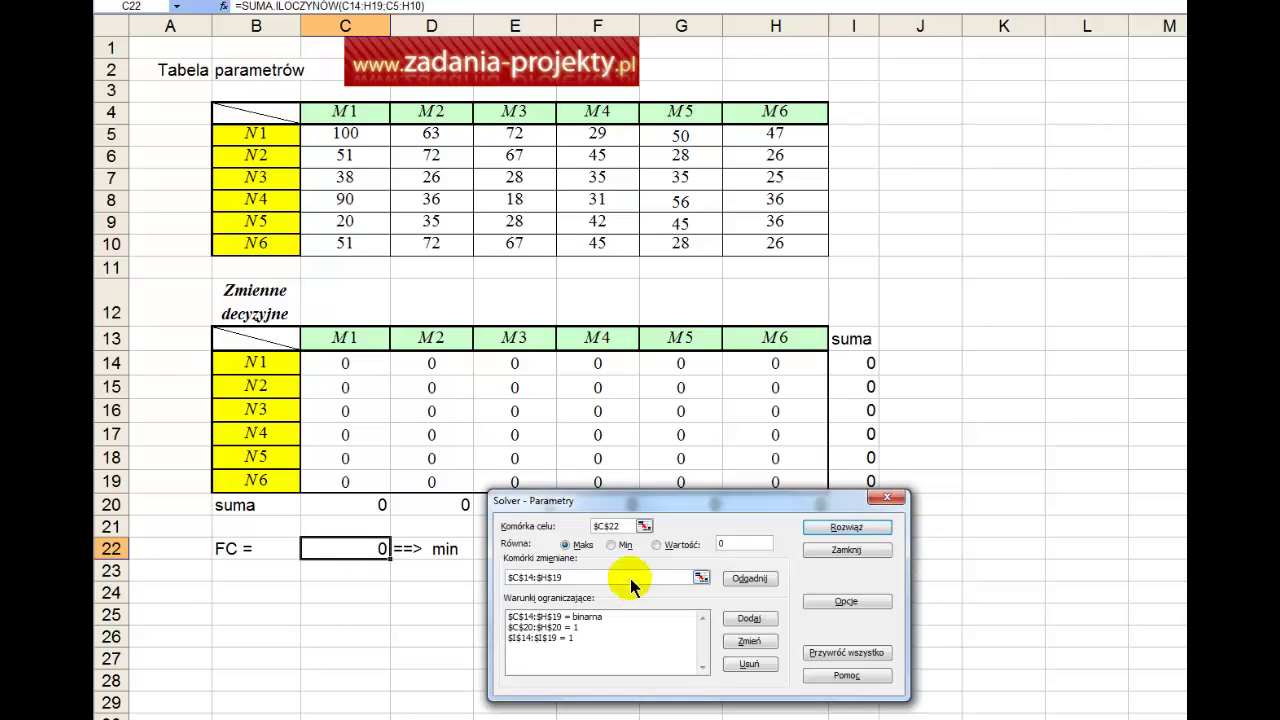
pyautogui.click(612, 546)
pyautogui.click(614, 547)
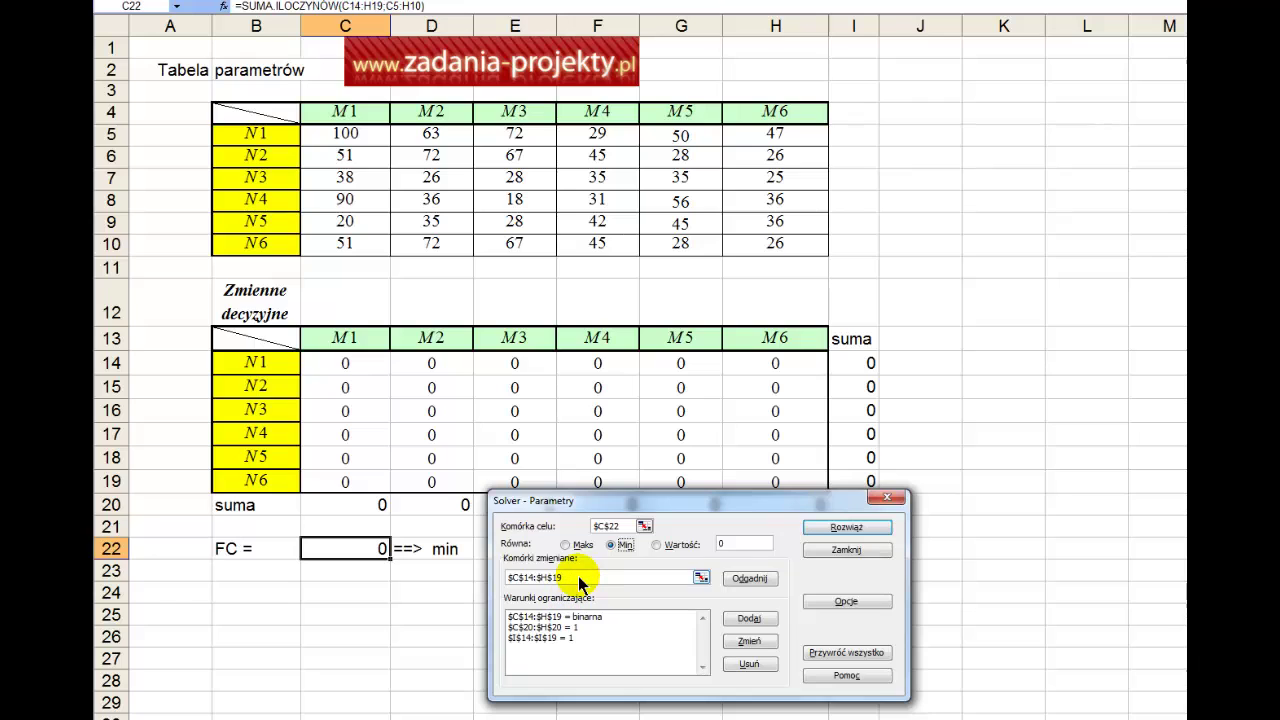
# Set Solver's changing cells to the decision variable range C14:H19
pyautogui.click(700, 577)
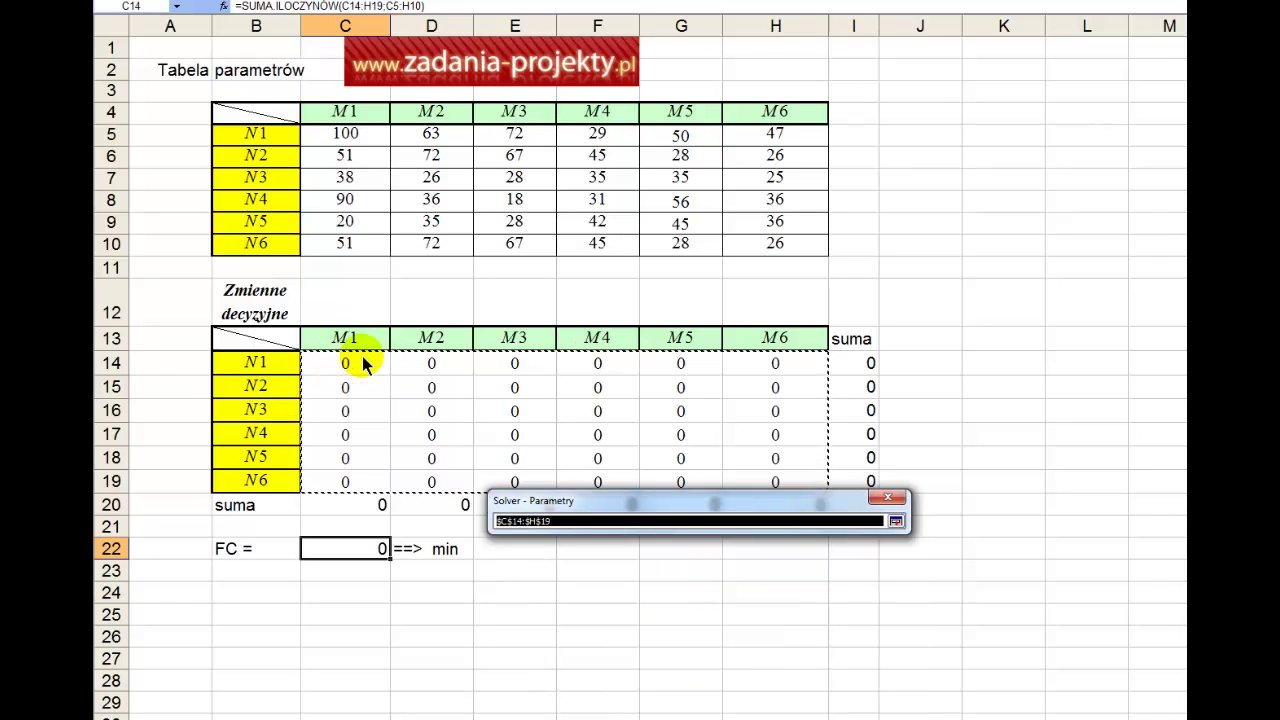
pyautogui.click(350, 387)
pyautogui.moveTo(350, 387); pyautogui.dragTo(799, 425)
pyautogui.moveTo(337, 371); pyautogui.dragTo(792, 488)
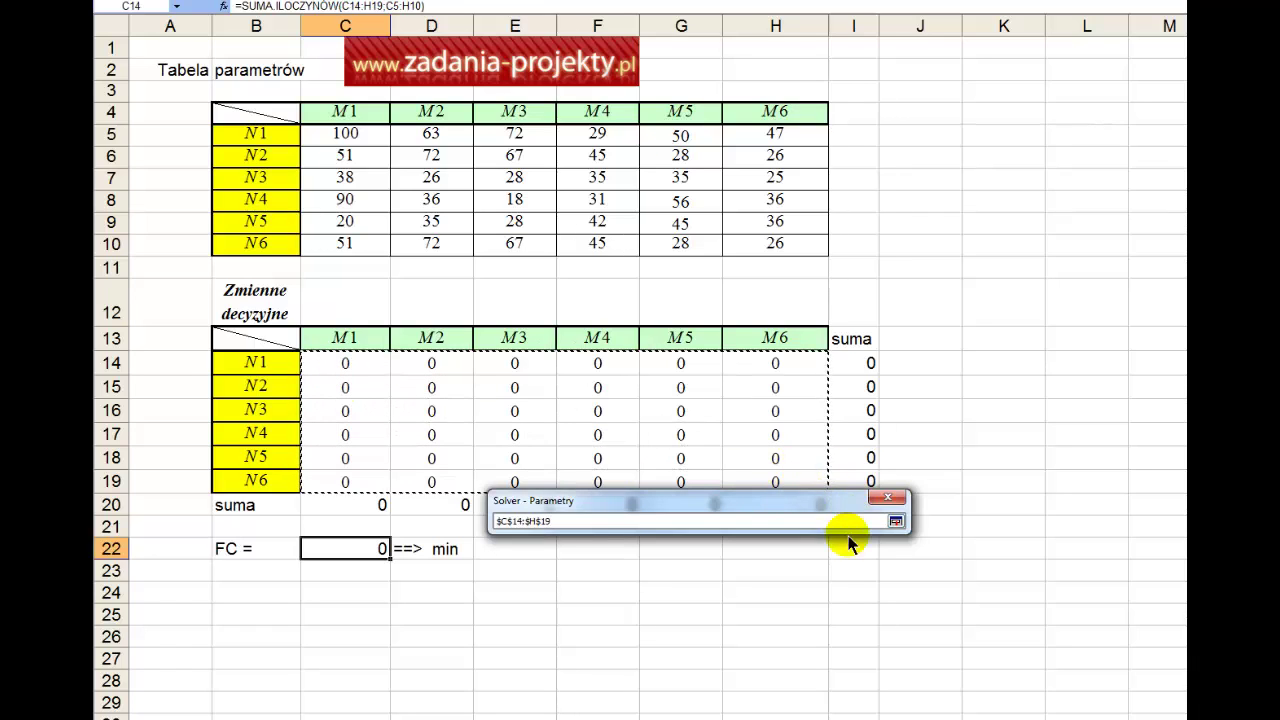
pyautogui.click(895, 521)
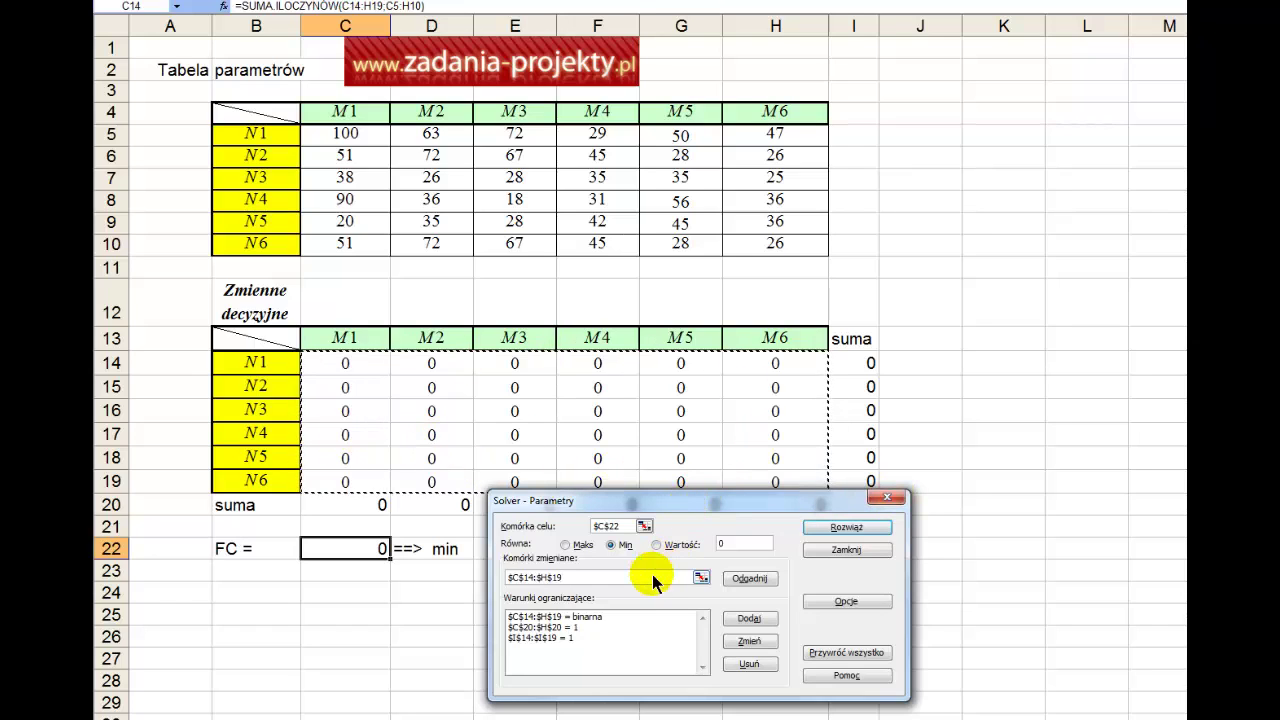
# Open Solver's column sum constraint C20:H20 = 1, review its cell range and accept it
pyautogui.click(604, 627)
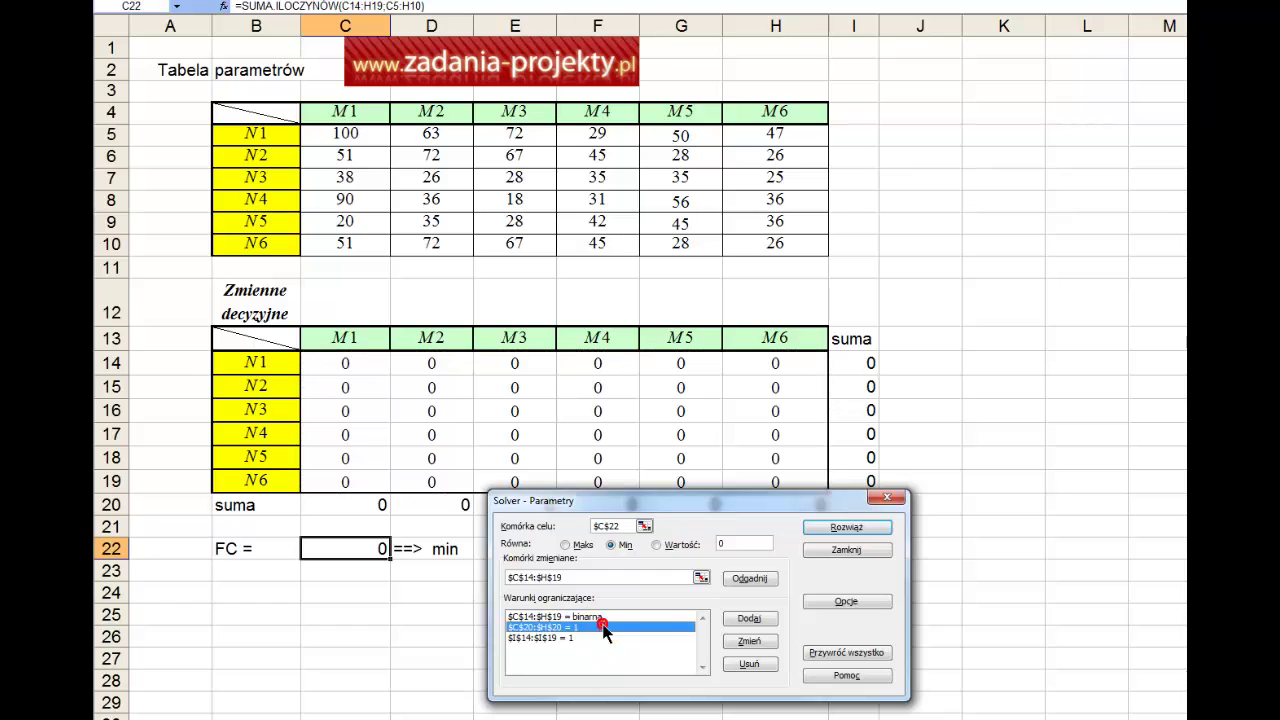
pyautogui.click(749, 641)
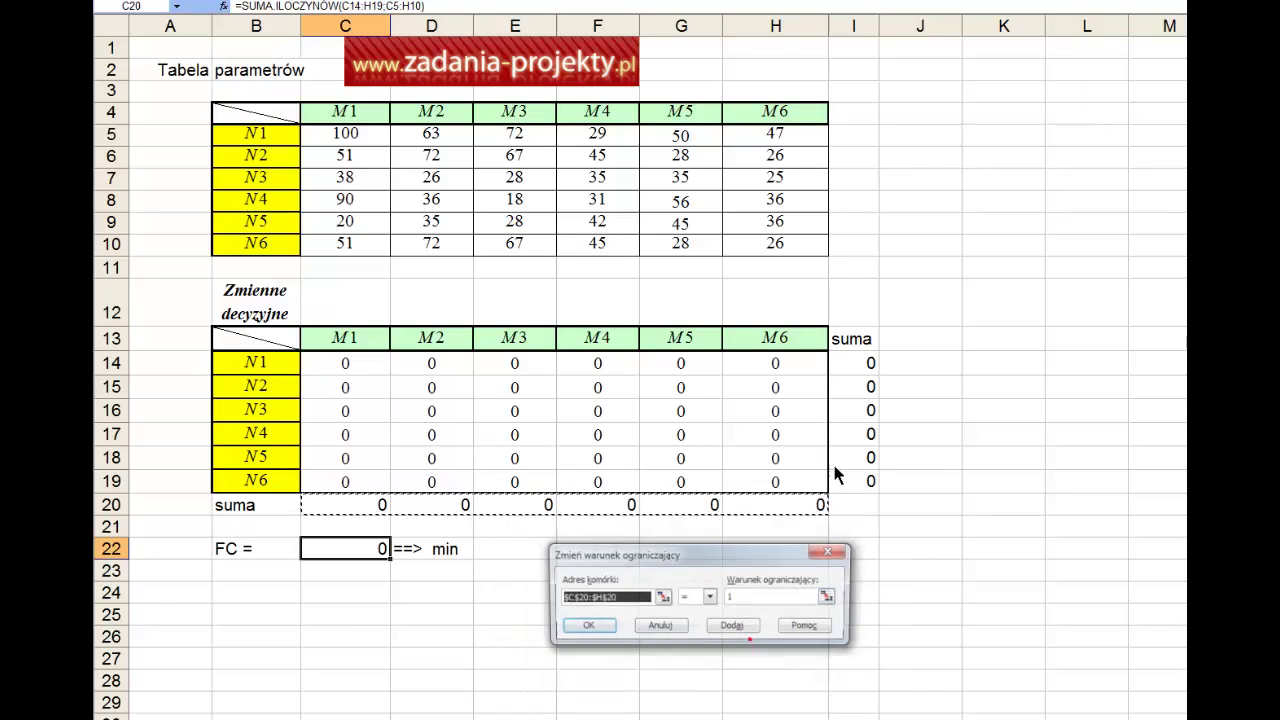
pyautogui.moveTo(329, 512); pyautogui.dragTo(785, 515)
pyautogui.press('Return')
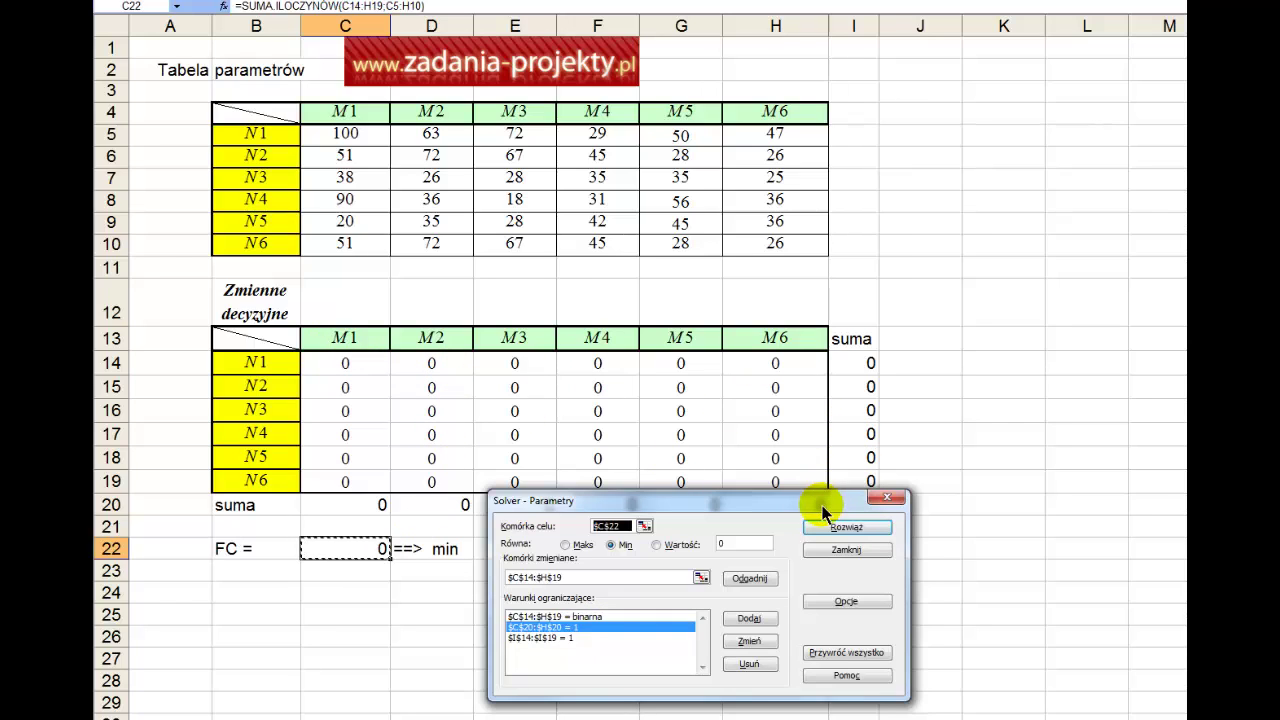
# Open Solver's row sum constraint I14:I19 = 1, review it and accept it
pyautogui.click(538, 638)
pyautogui.click(756, 646)
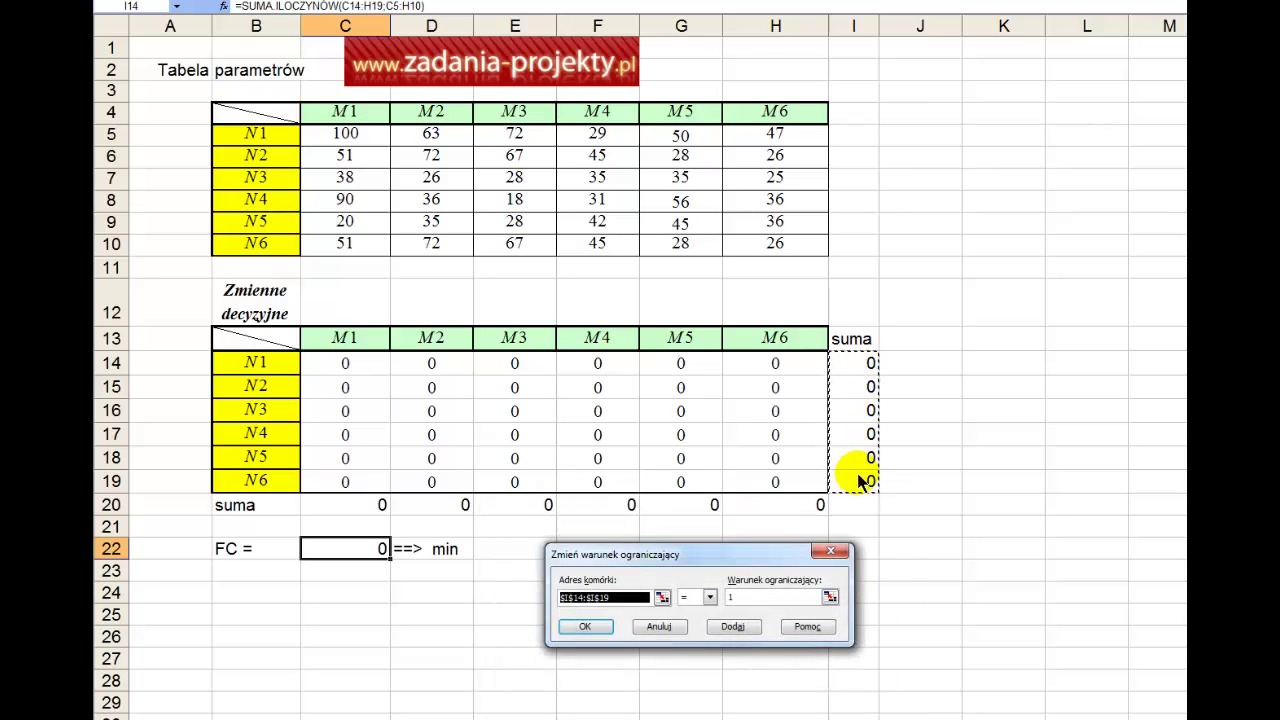
pyautogui.press('Return')
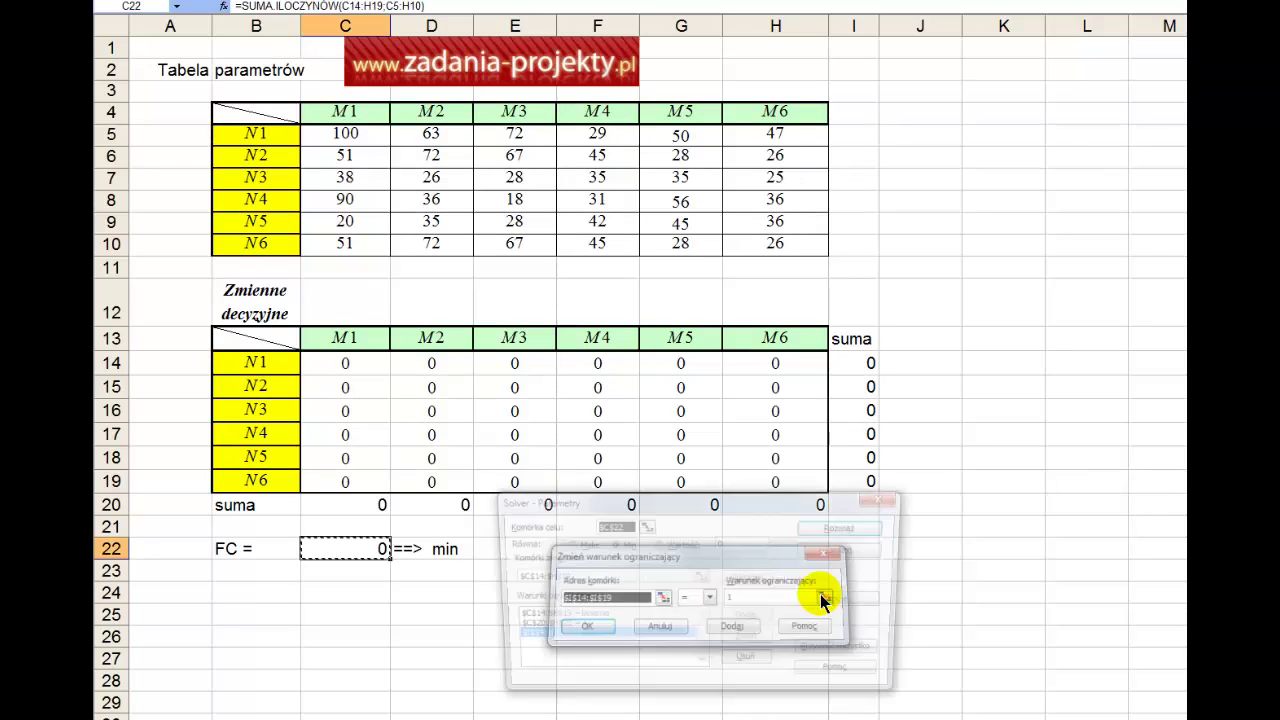
# Change Solver's C14:H19 constraint to the bin relation with I20 as its constraint reference and accept it
pyautogui.click(638, 618)
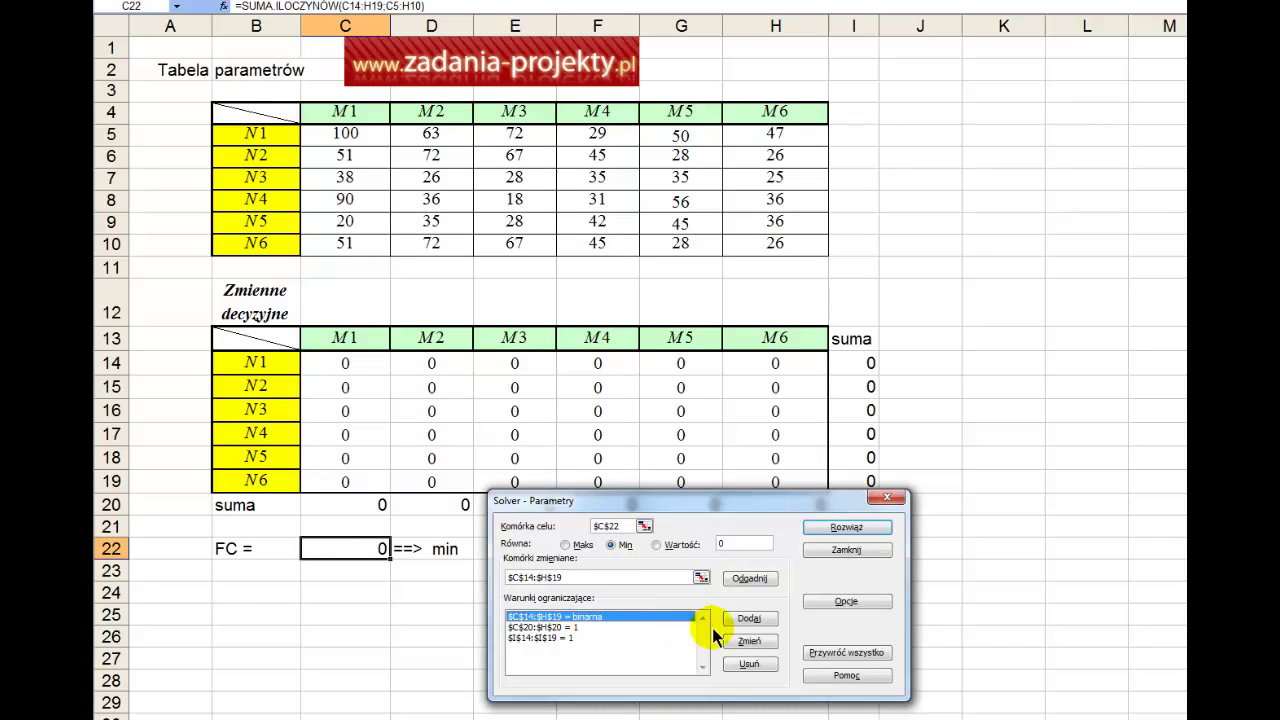
pyautogui.click(748, 642)
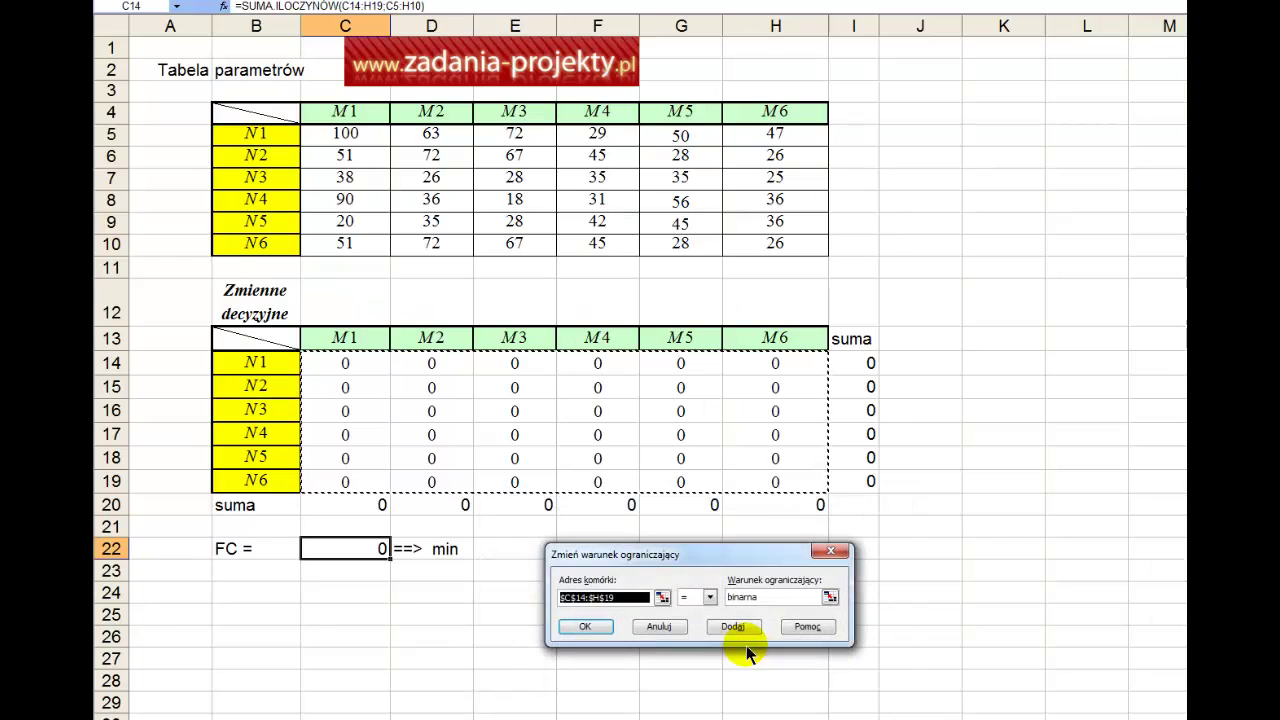
pyautogui.click(708, 597)
pyautogui.moveTo(690, 620); pyautogui.dragTo(686, 657)
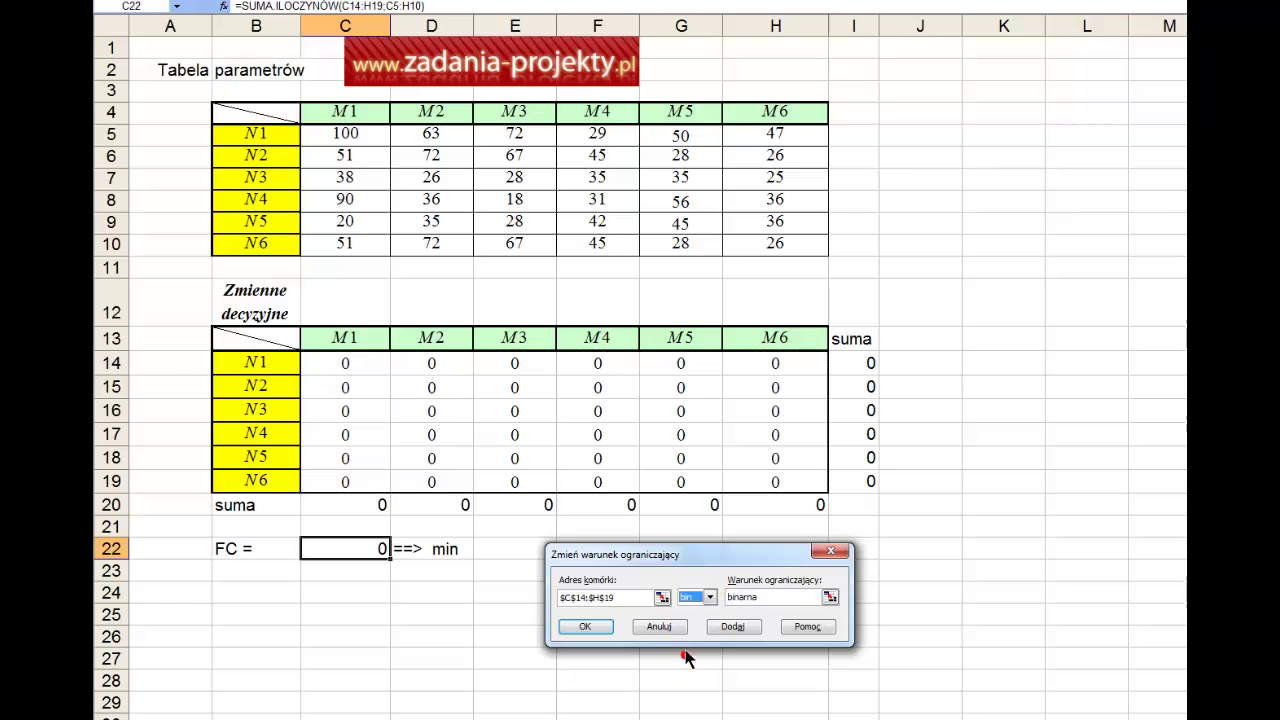
pyautogui.click(829, 597)
pyautogui.click(829, 598)
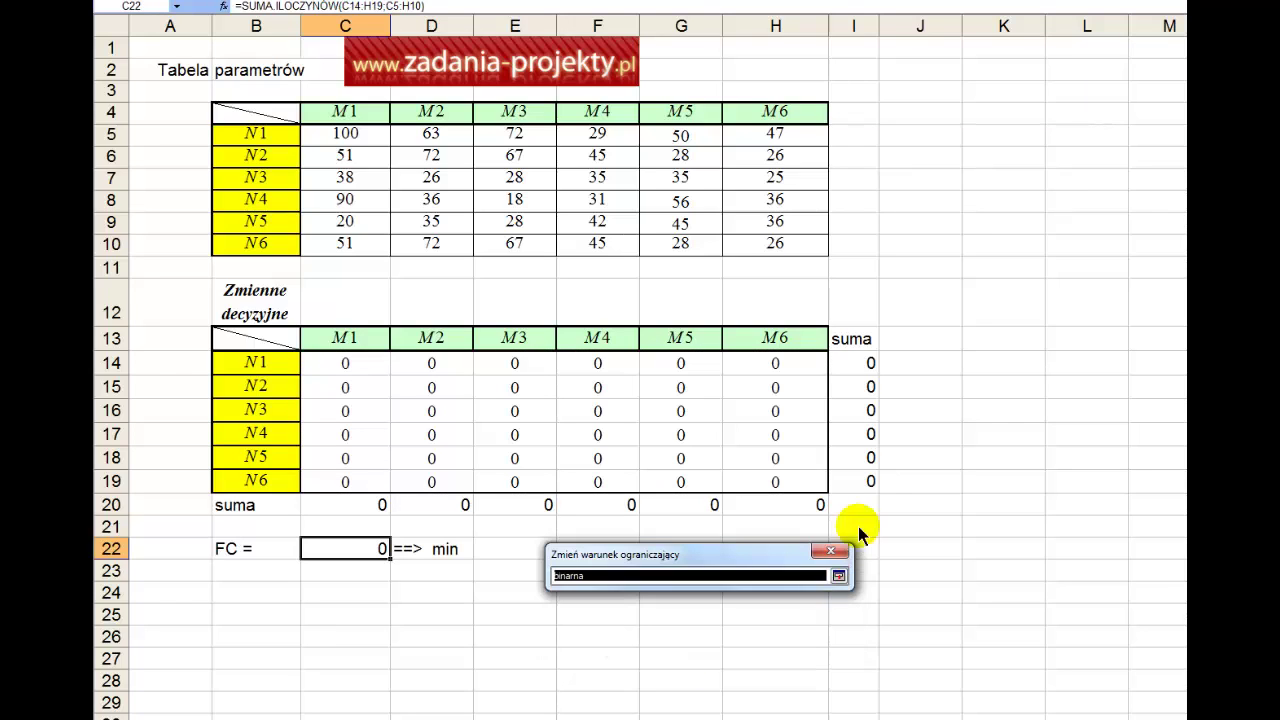
pyautogui.click(855, 506)
pyautogui.click(838, 574)
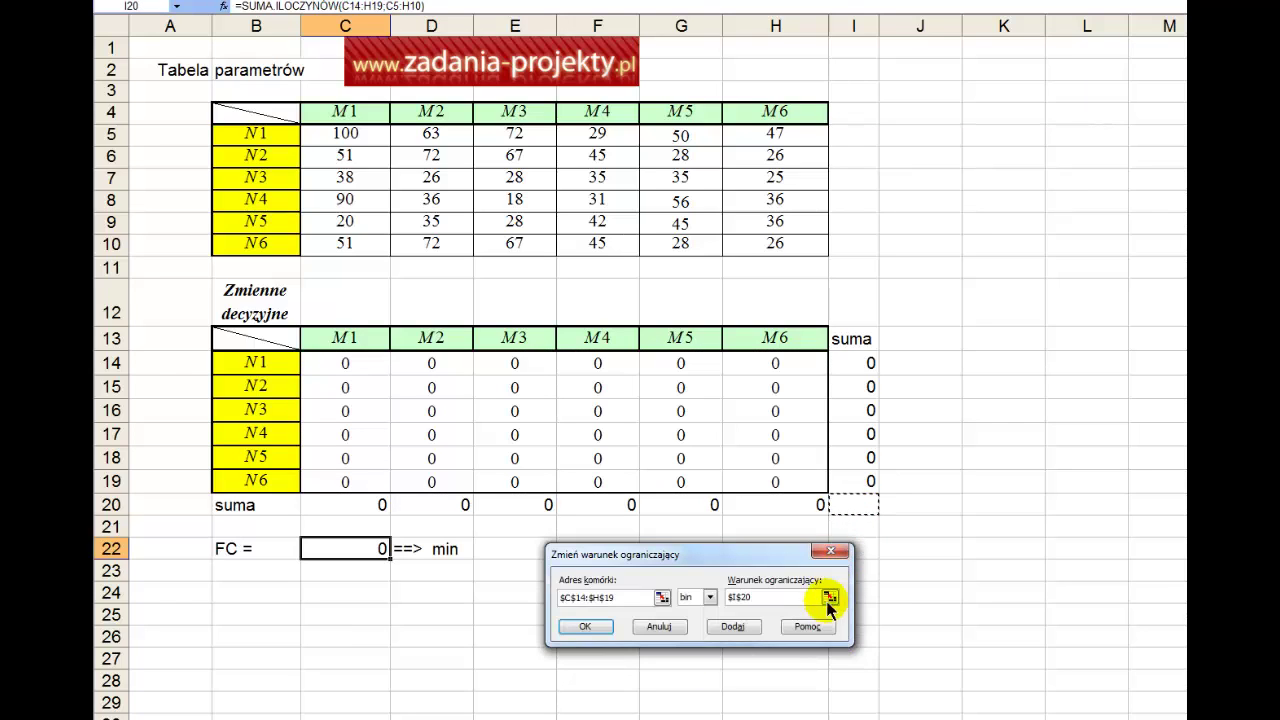
pyautogui.click(603, 626)
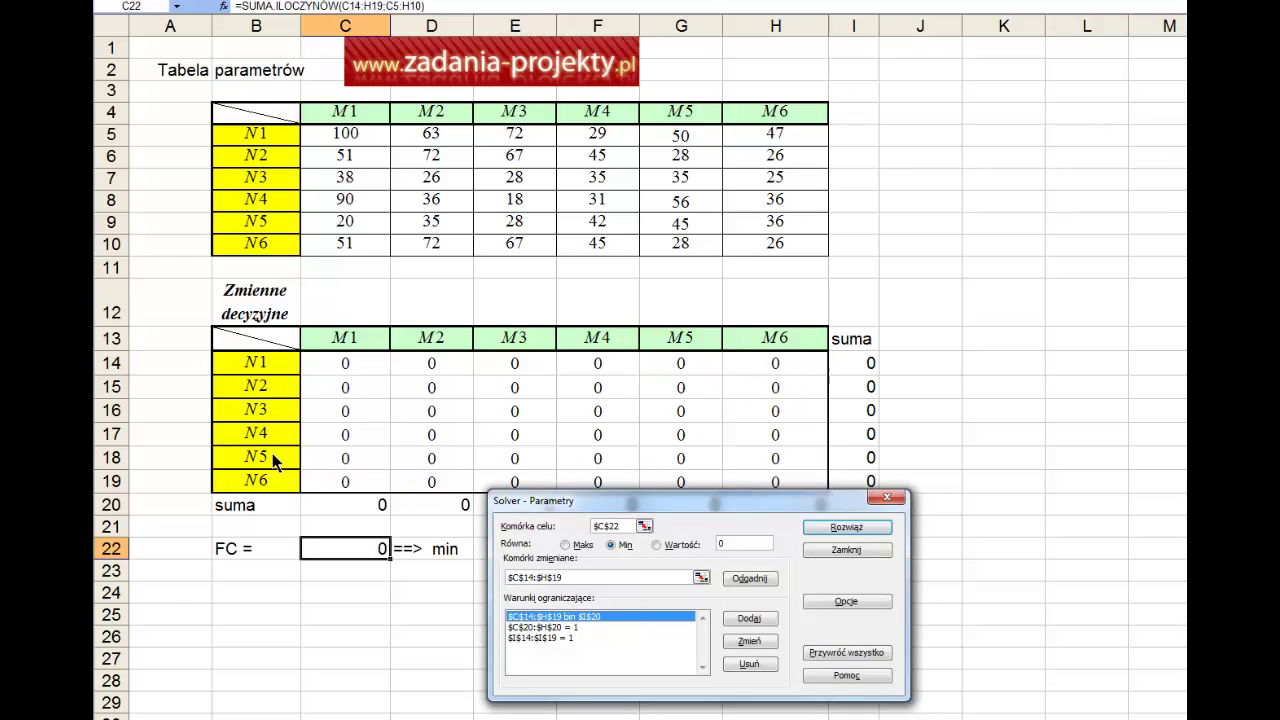
# Keep the current Windows colour scheme without further prompts and run Solver on the assignment model
pyautogui.click(276, 516)
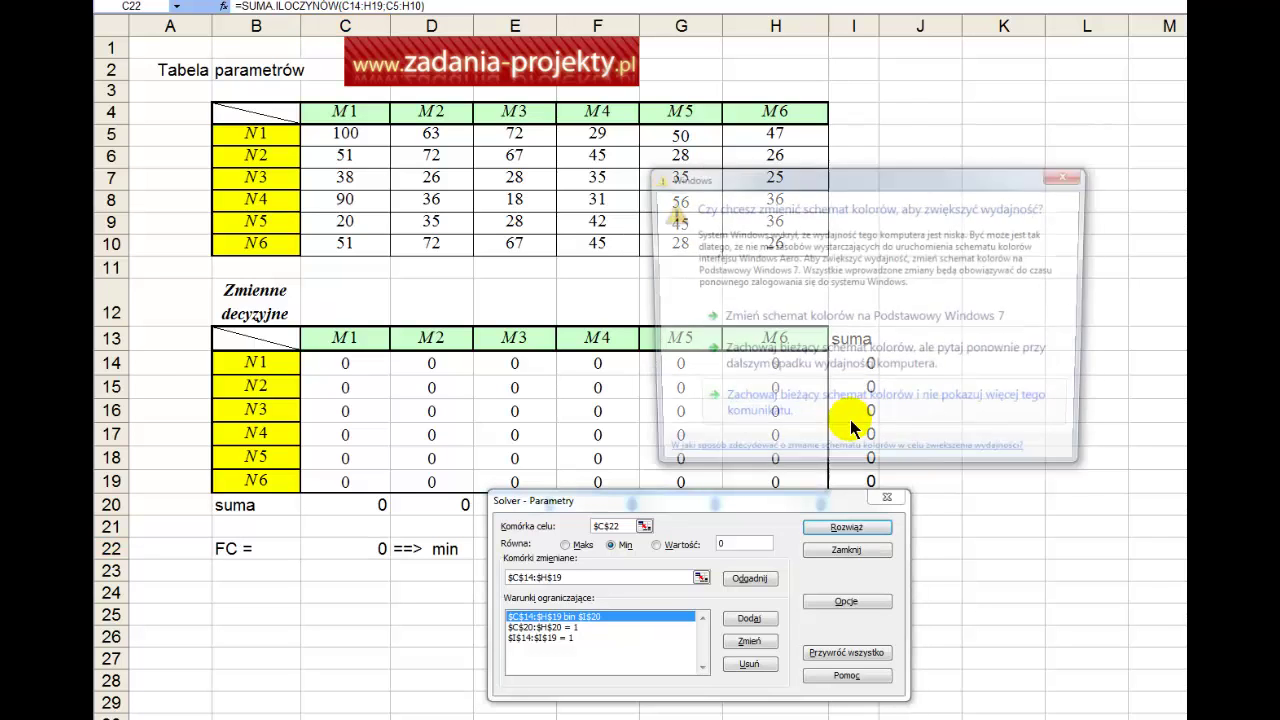
pyautogui.click(850, 419)
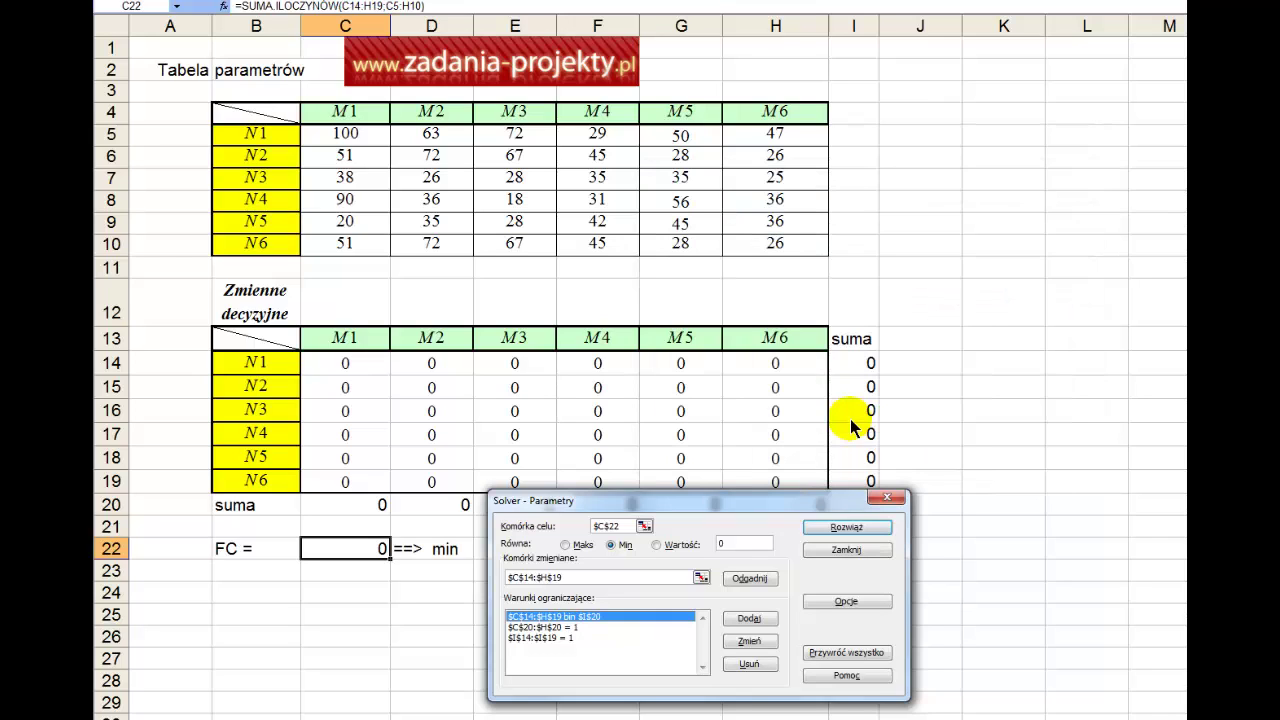
pyautogui.click(880, 528)
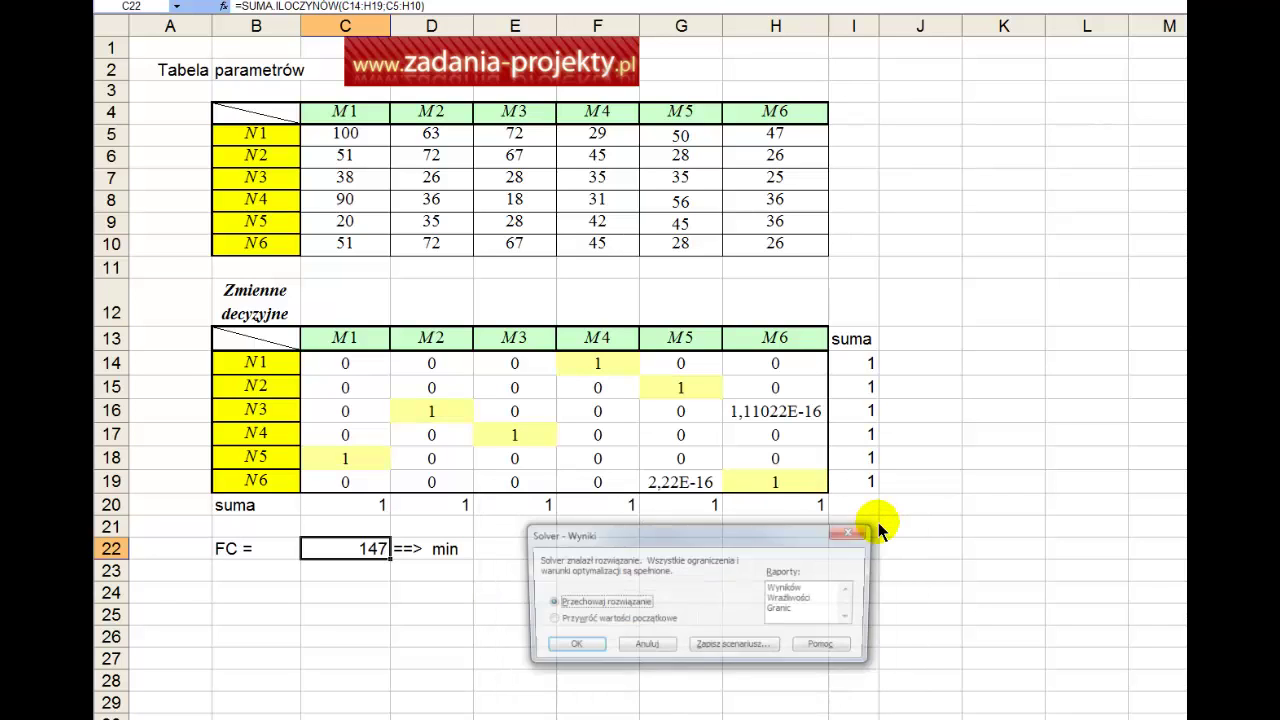
# Try selecting the Results and Sensitivity reports, and accept the Solver results with the solution kept
pyautogui.click(815, 587)
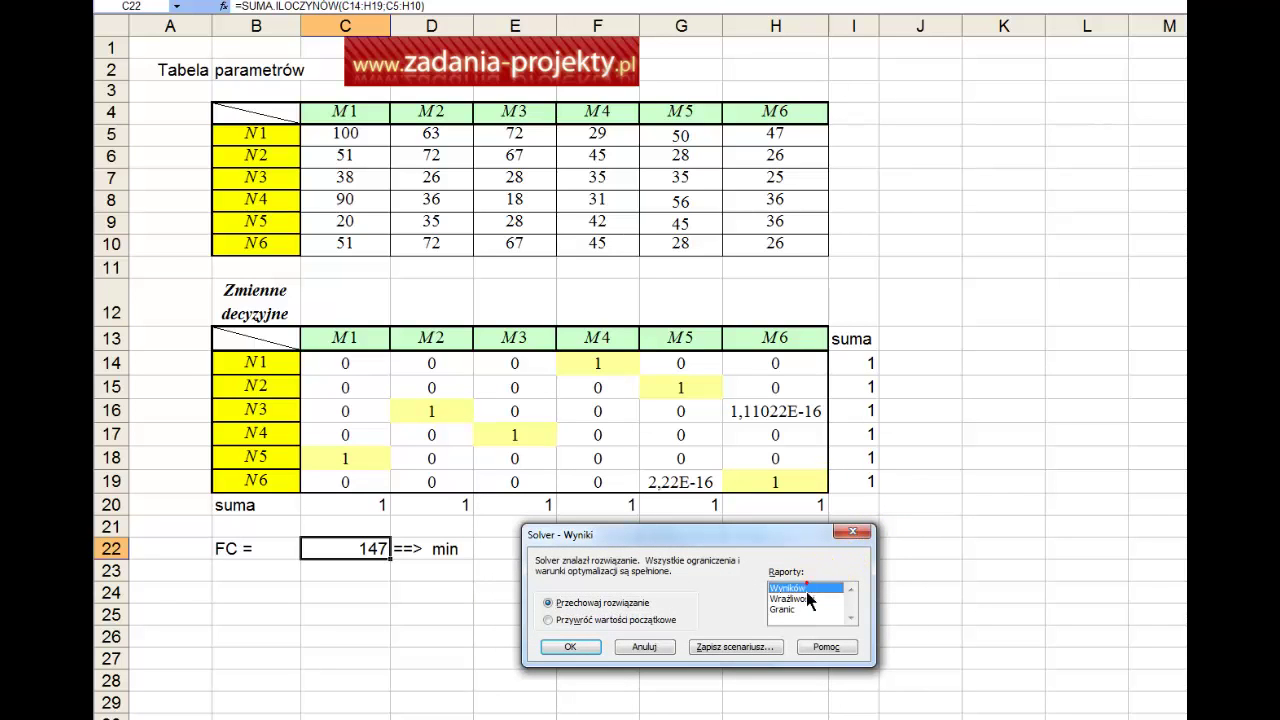
pyautogui.click(804, 598)
pyautogui.click(818, 588)
pyautogui.click(826, 589)
pyautogui.click(827, 597)
pyautogui.click(588, 643)
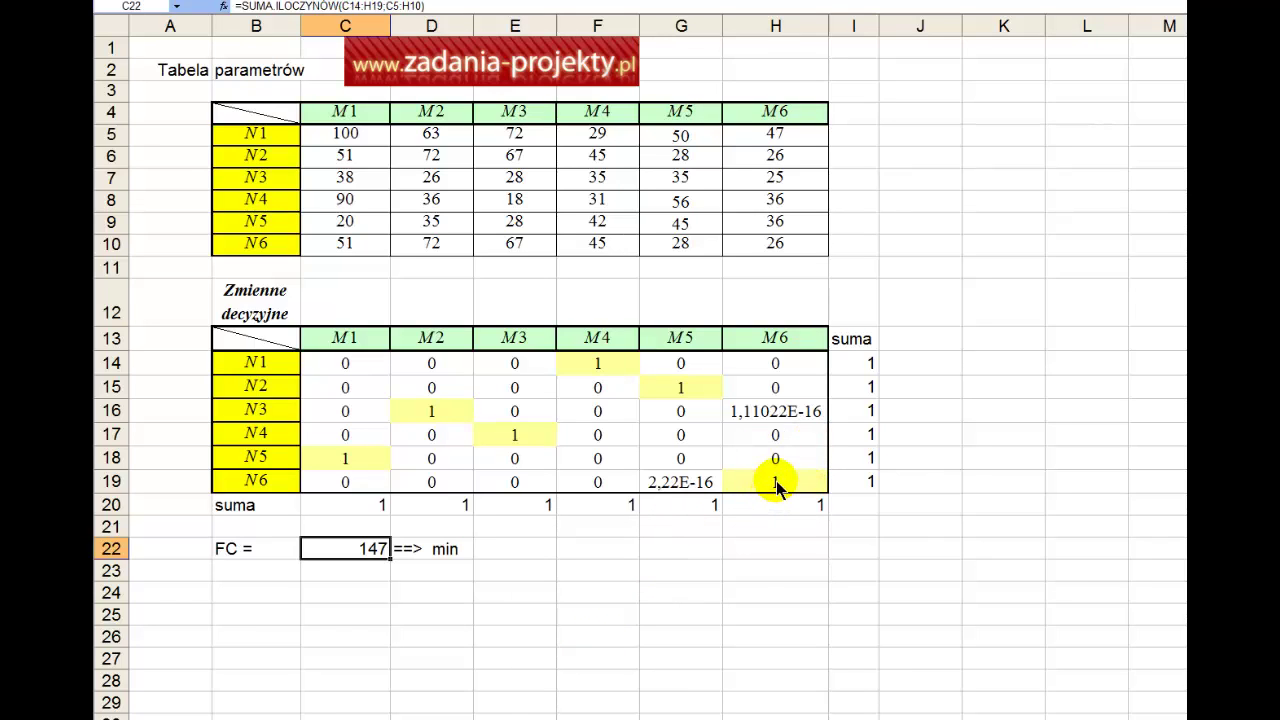
# Examine the solved decision variables in C14:H19, checking the N5 row with its sum and the N3 row
pyautogui.moveTo(360, 368); pyautogui.dragTo(775, 480)
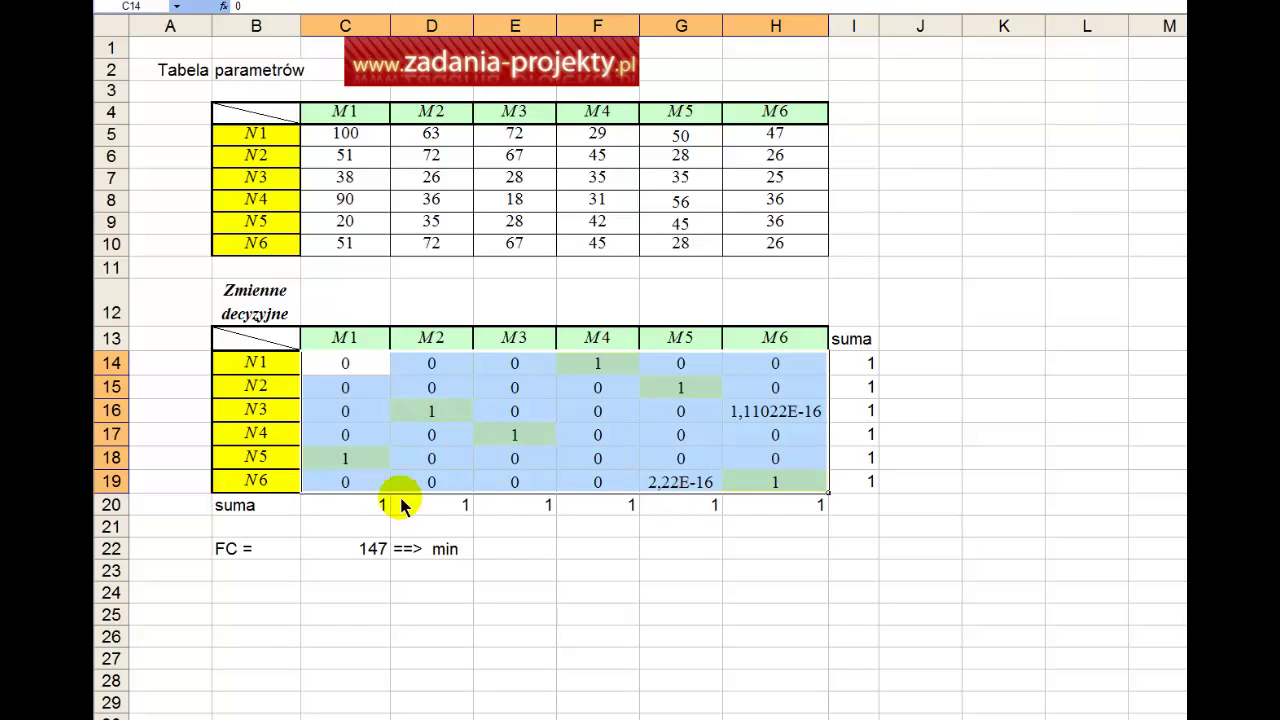
pyautogui.click(349, 457)
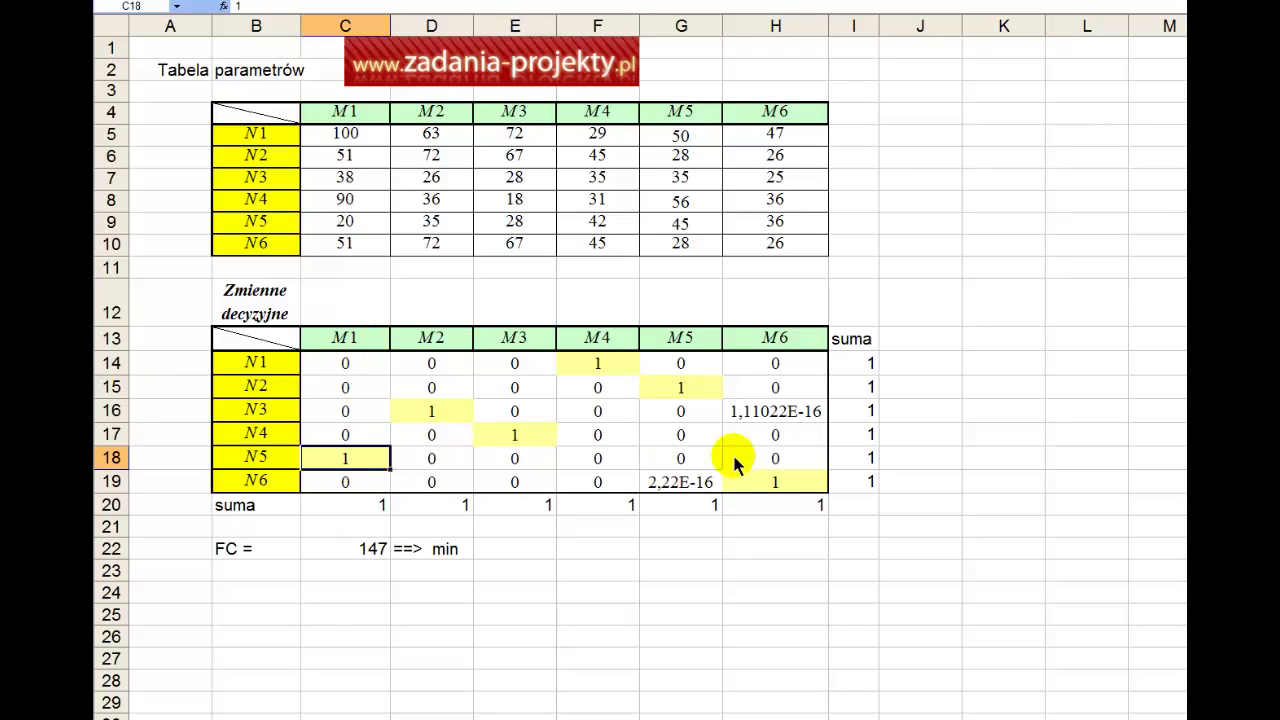
pyautogui.moveTo(414, 466); pyautogui.dragTo(814, 457)
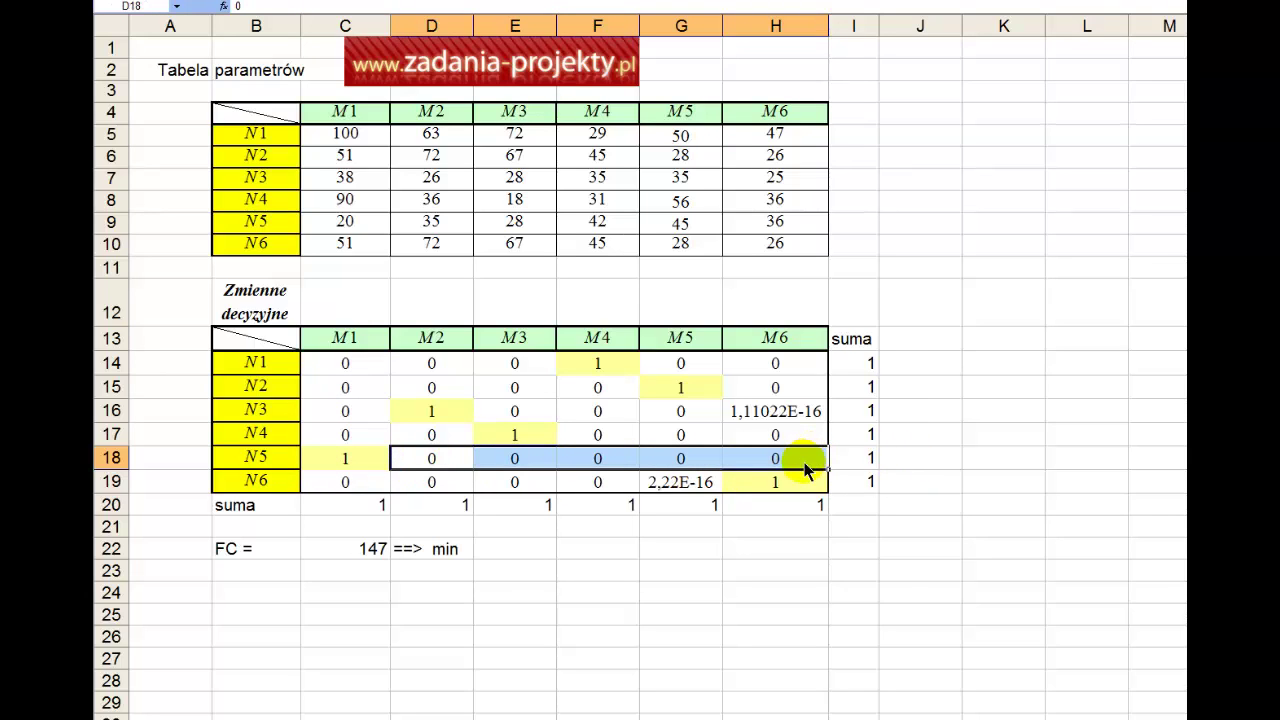
pyautogui.click(849, 458)
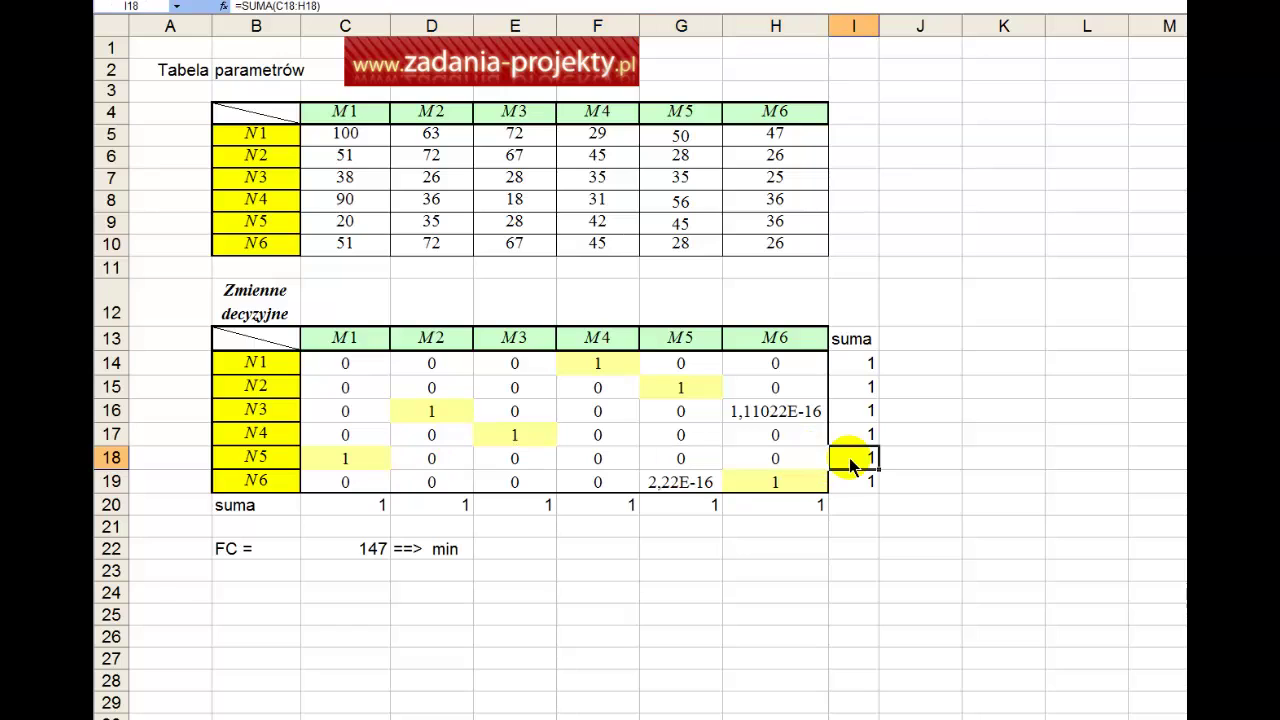
pyautogui.click(434, 409)
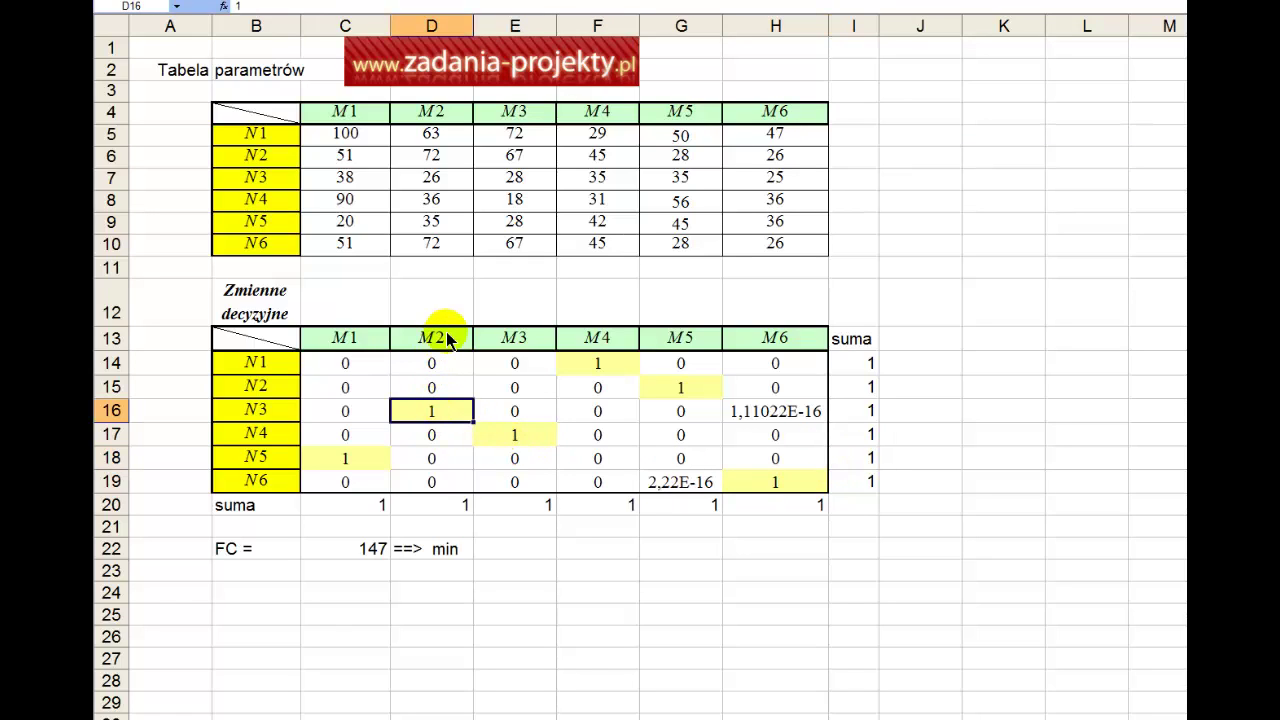
pyautogui.moveTo(490, 421); pyautogui.dragTo(776, 413)
pyautogui.click(345, 420)
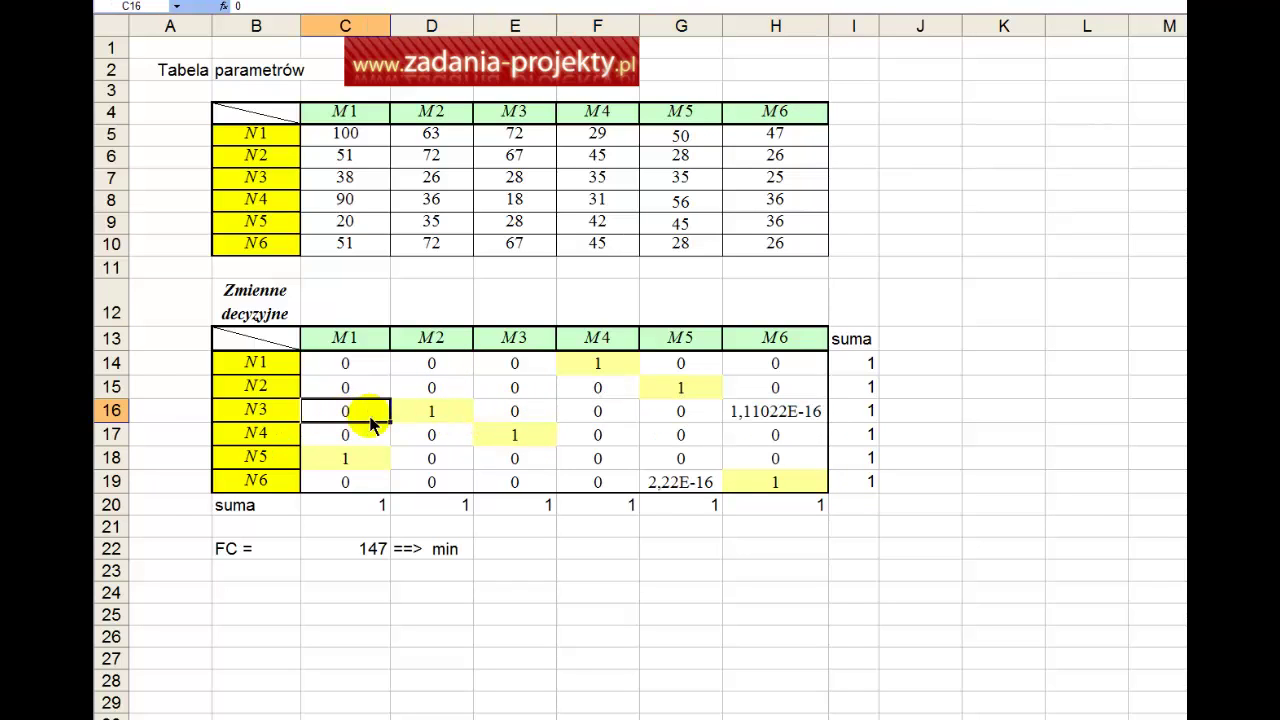
# Inspect the full stored values of the scientific-notation cells H16 and G19 without changing them
pyautogui.click(800, 420)
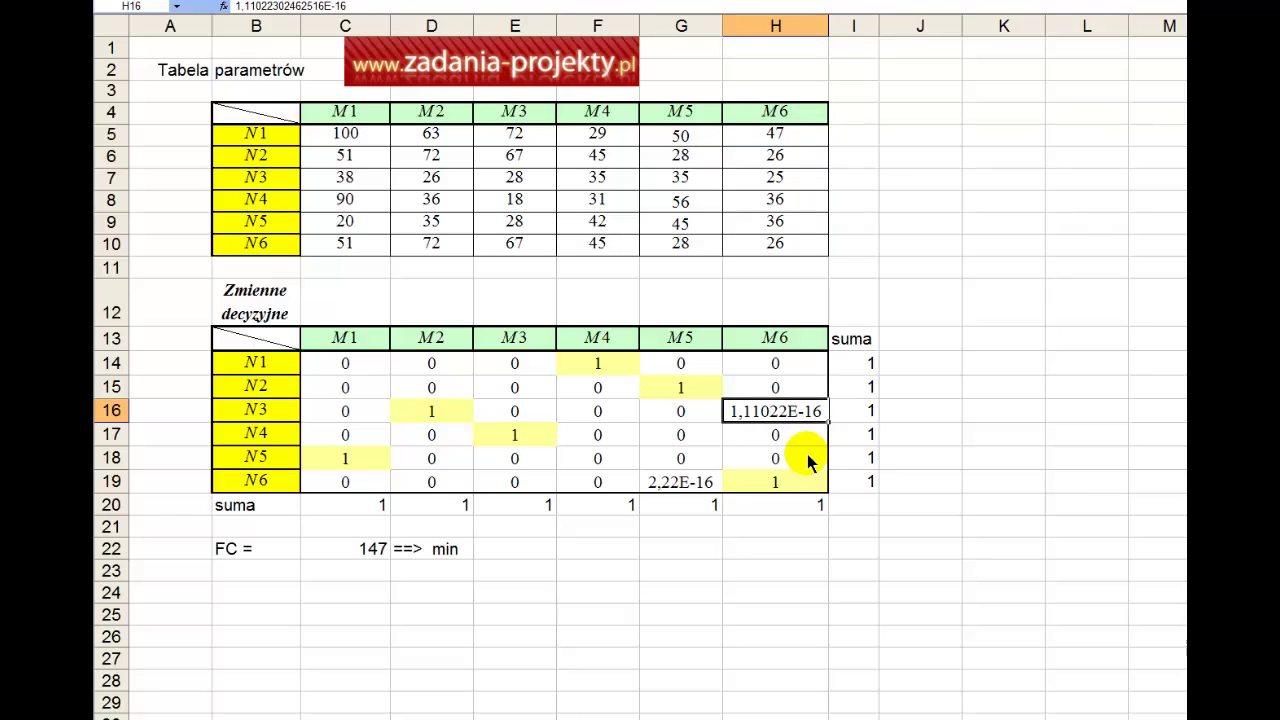
pyautogui.click(696, 484)
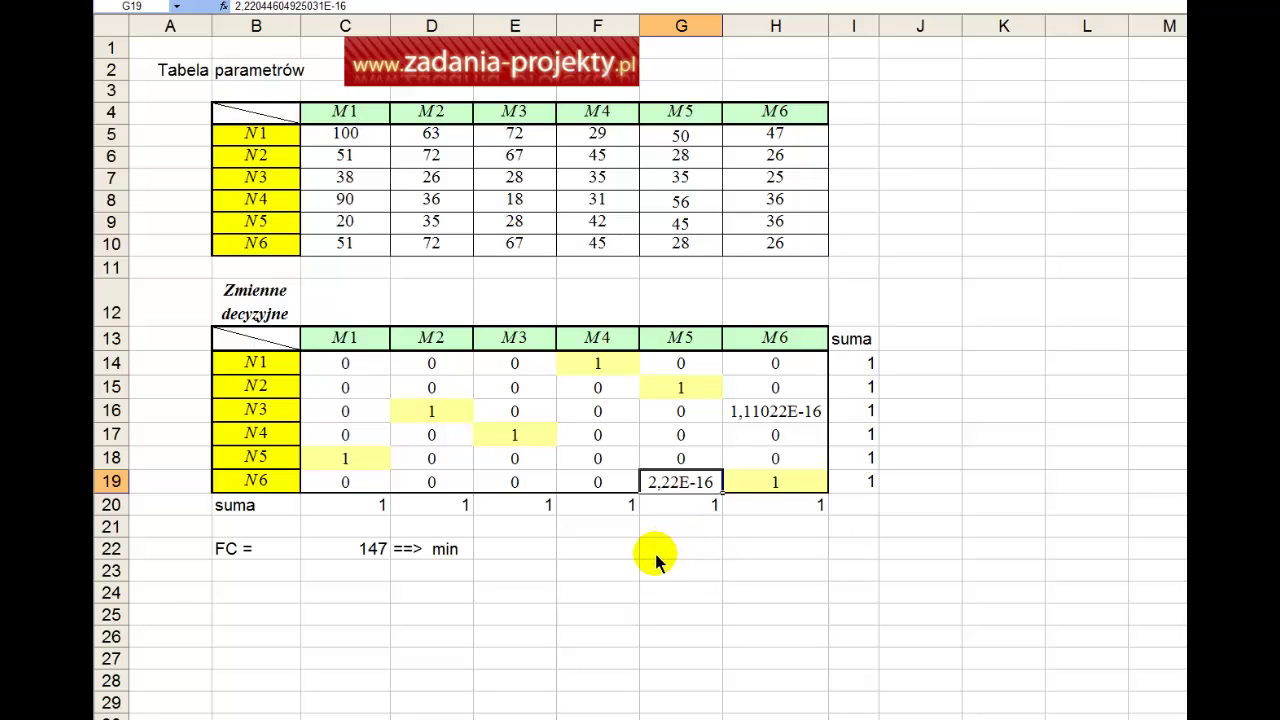
pyautogui.doubleClick(672, 487)
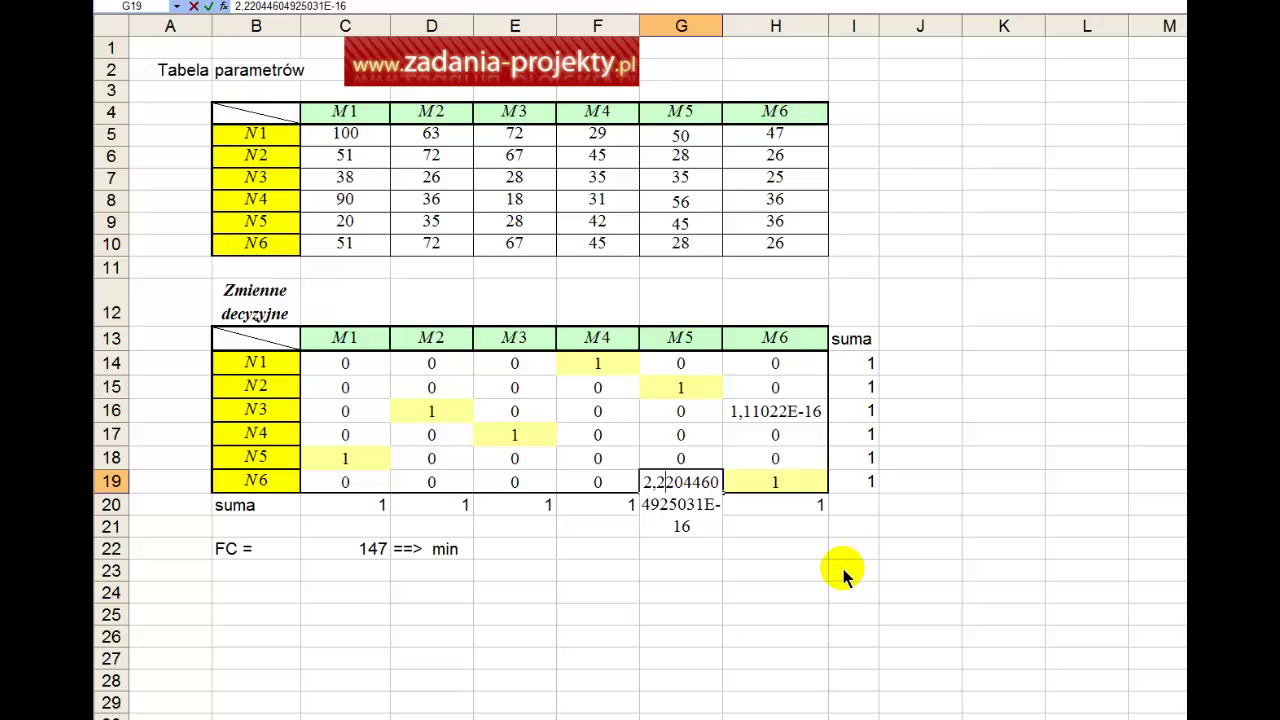
pyautogui.press('Escape')
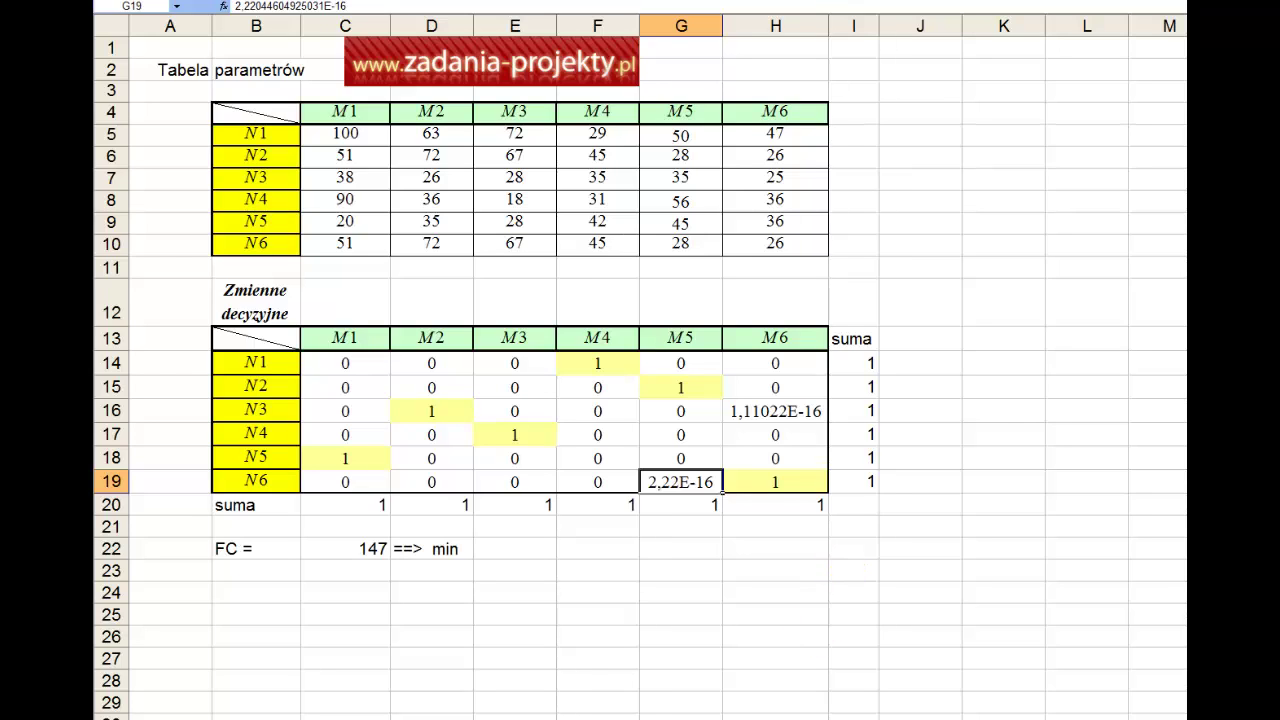
pyautogui.click(766, 420)
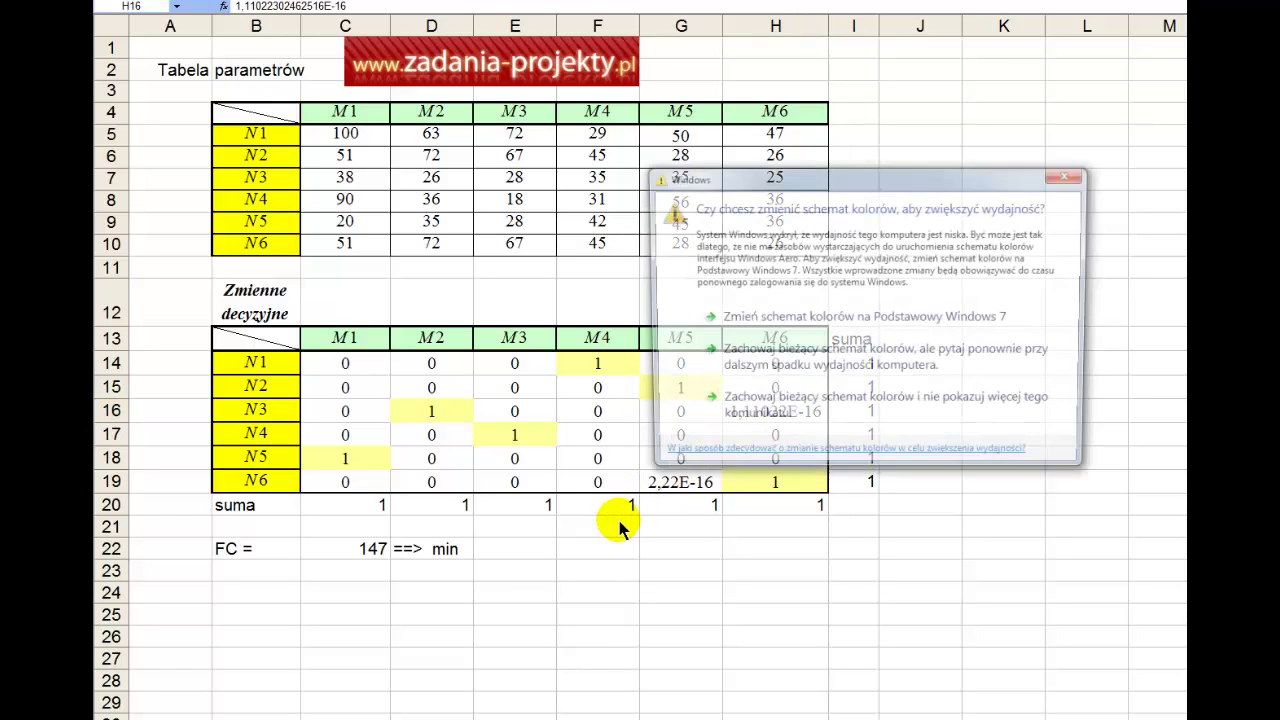
# Dismiss the Windows colour scheme prompt and format cell H16 as a number with two decimal places
pyautogui.click(1067, 174)
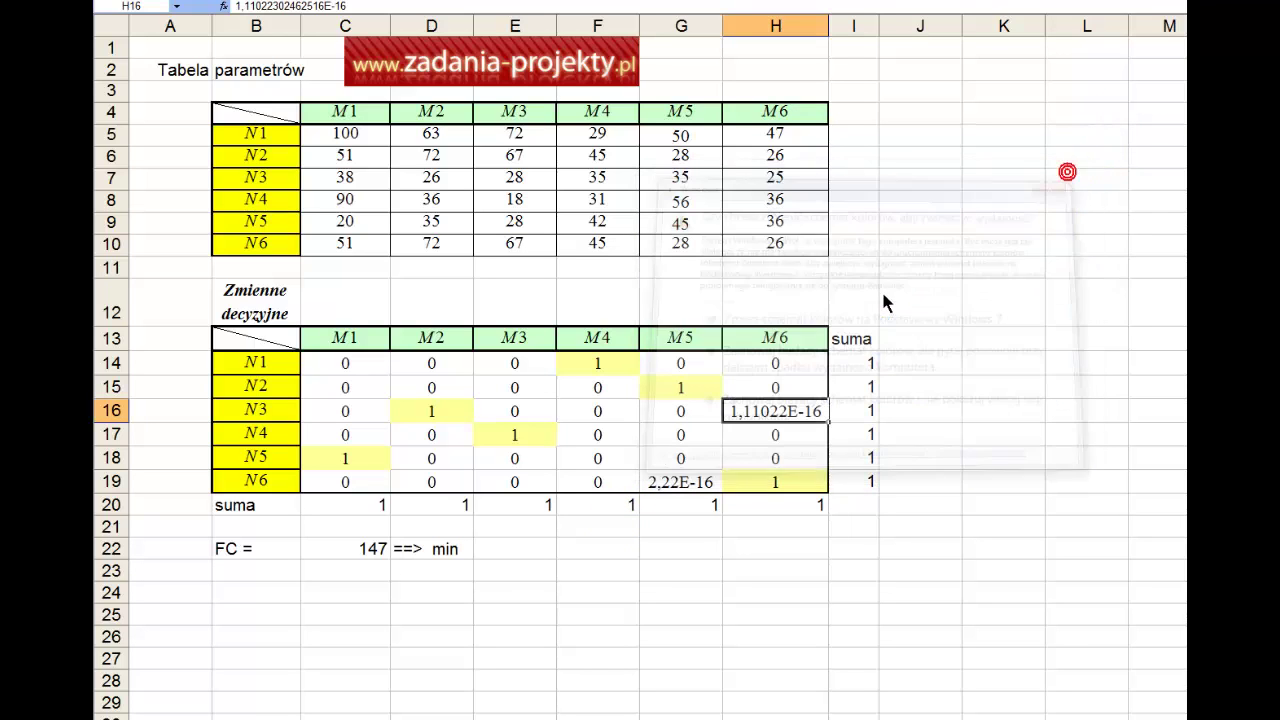
pyautogui.click(676, 488)
pyautogui.click(753, 412)
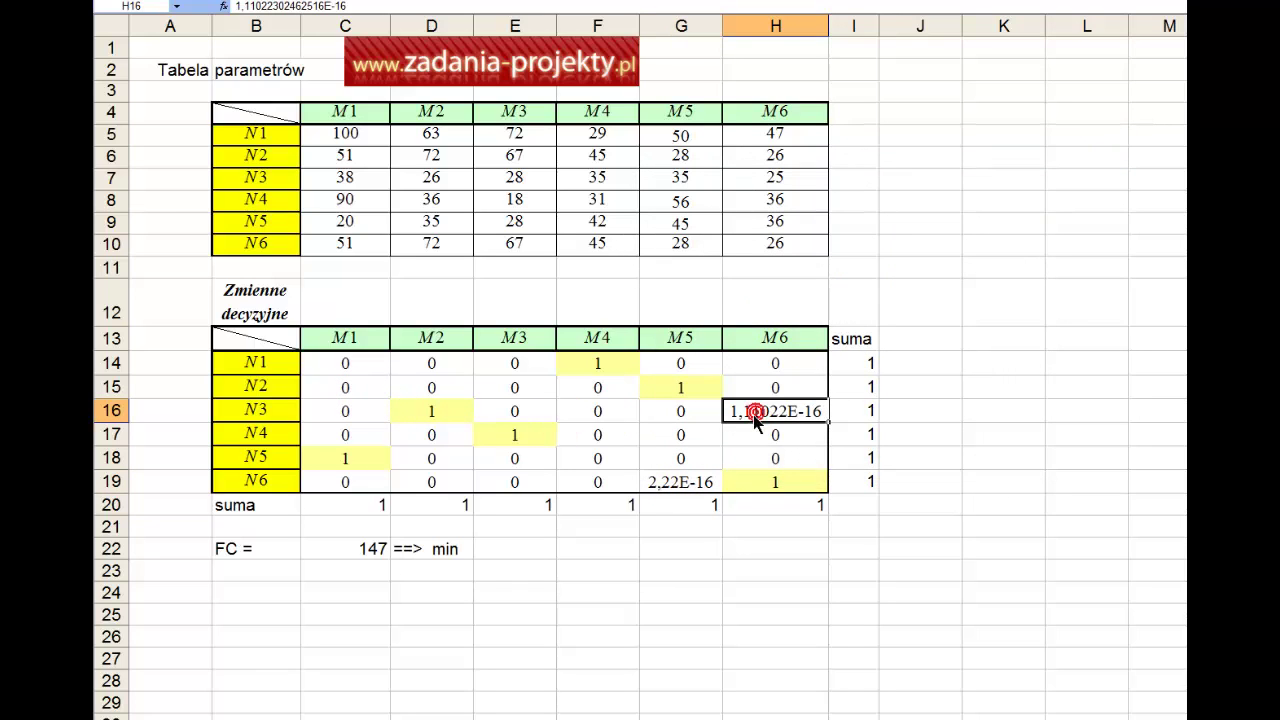
pyautogui.rightClick(755, 414)
pyautogui.click(700, 484)
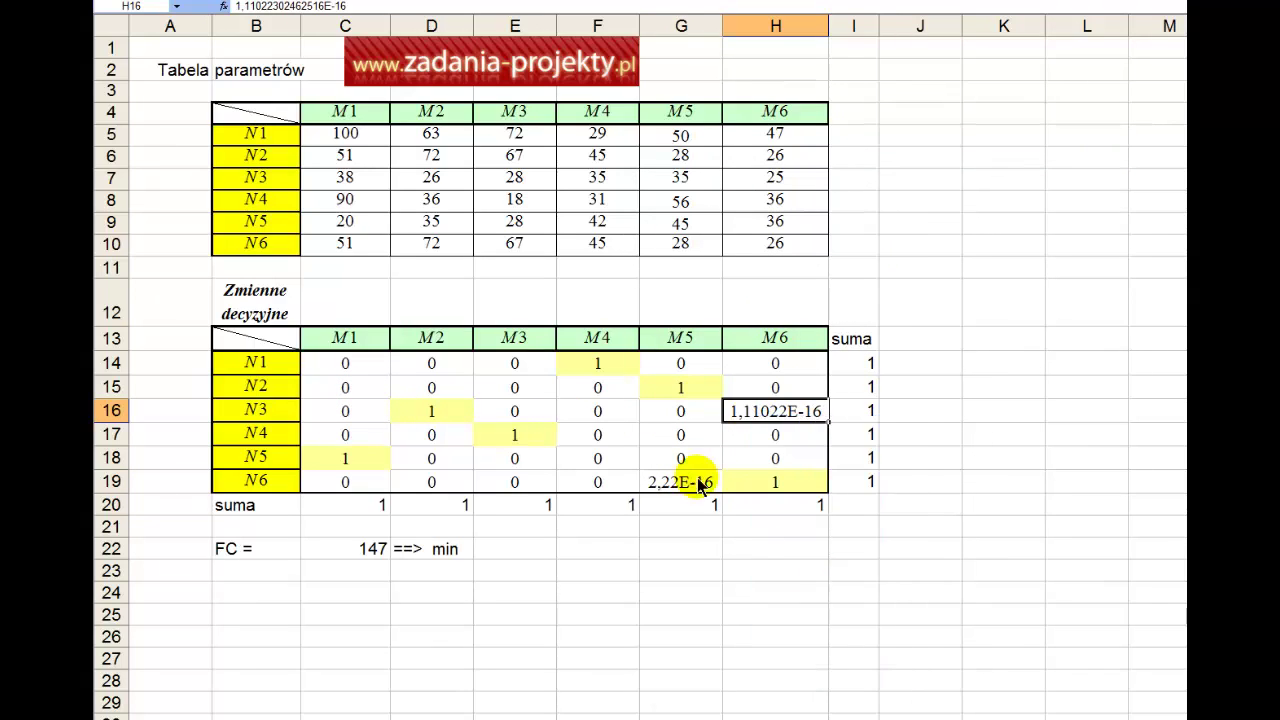
pyautogui.click(668, 488)
pyautogui.press('Return')
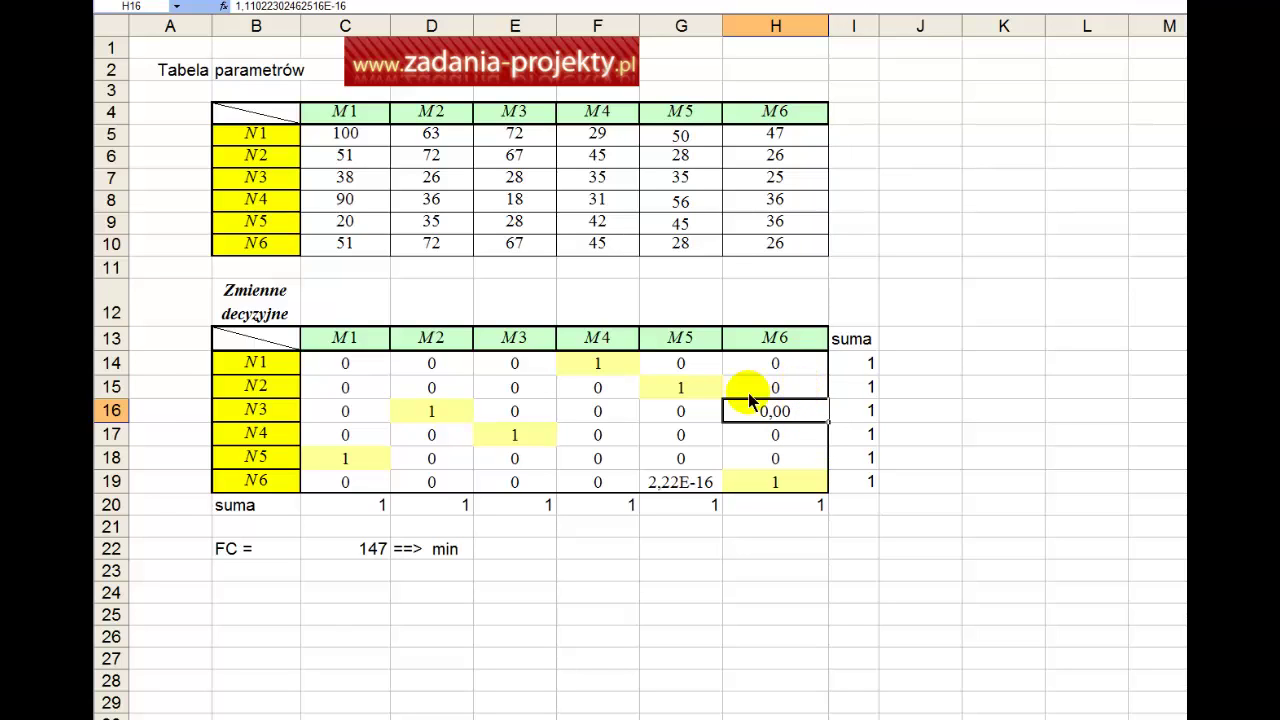
# Review the row labels N1 to N6, the column labels M1 to M6 and objective cell C22, dismissing the Windows prompt
pyautogui.moveTo(256, 362); pyautogui.dragTo(256, 480)
pyautogui.moveTo(347, 338); pyautogui.dragTo(780, 338)
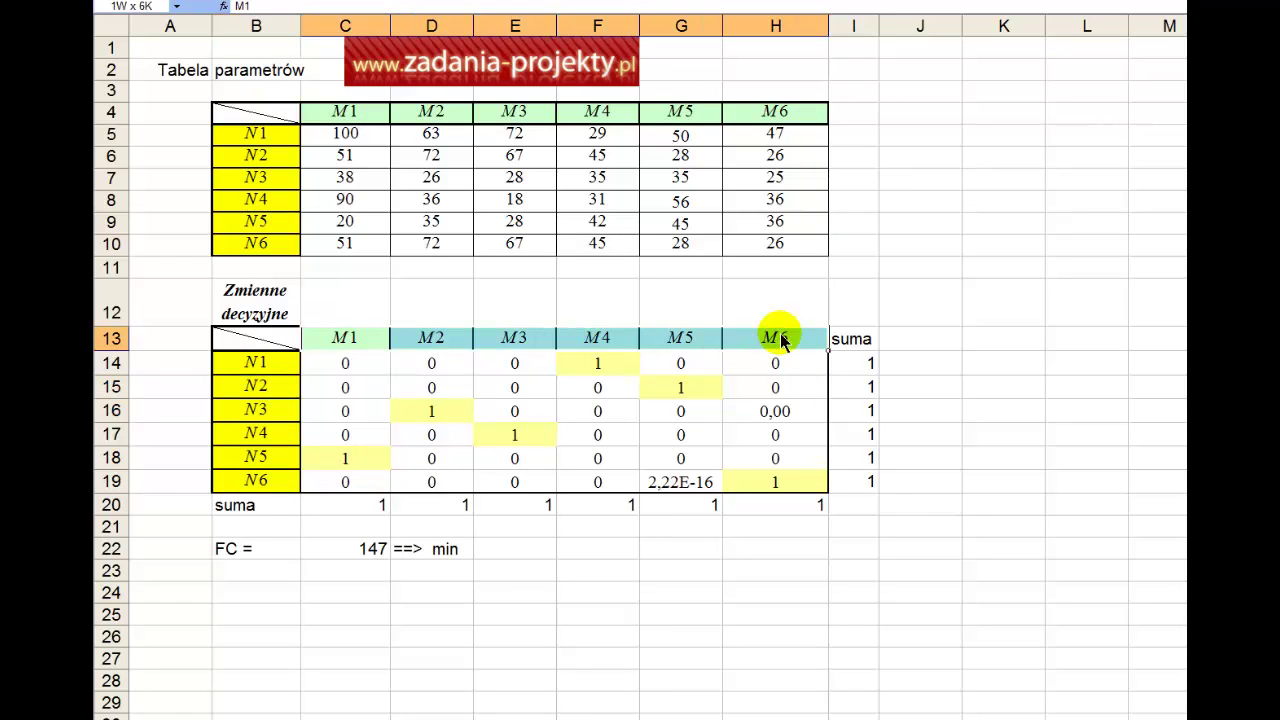
pyautogui.click(370, 556)
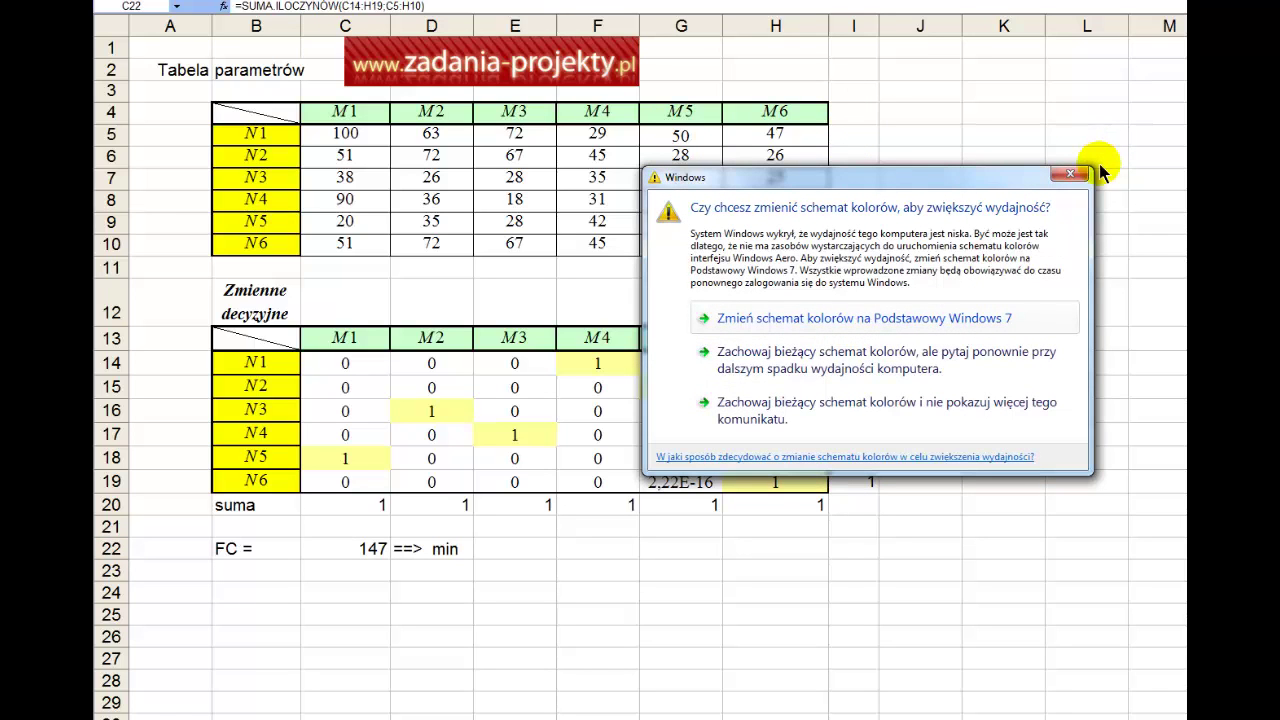
pyautogui.click(1066, 176)
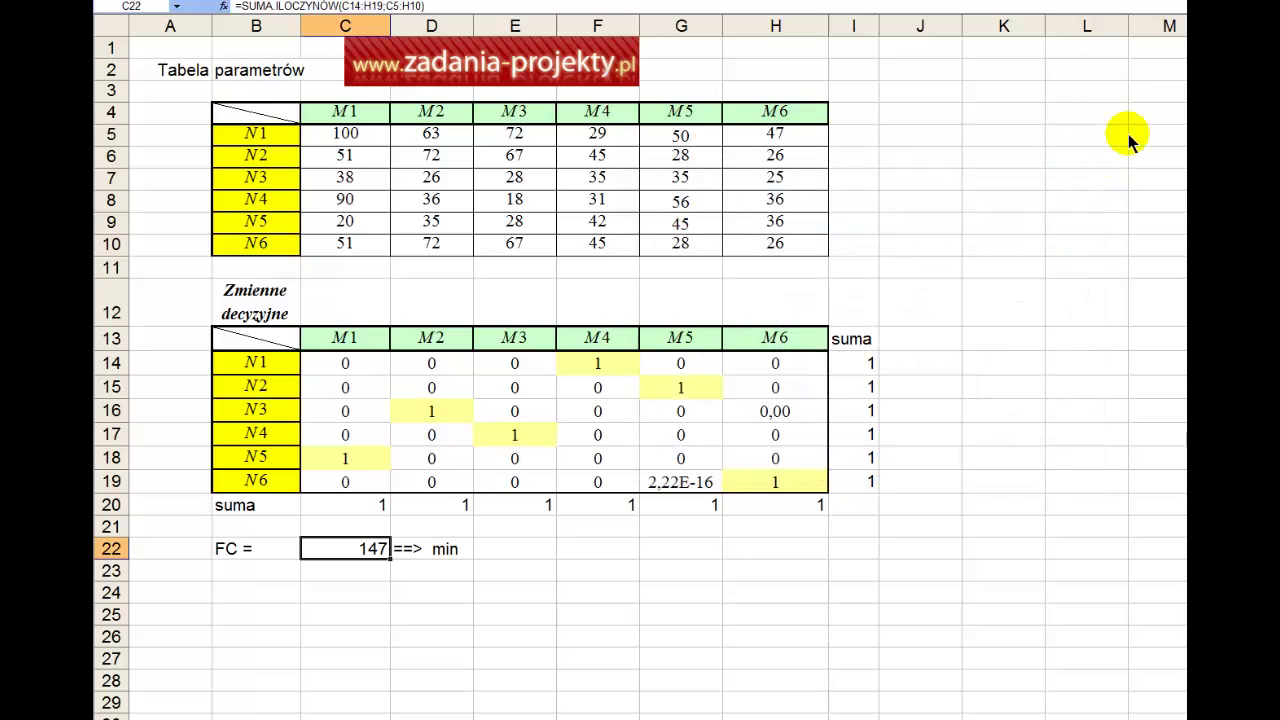